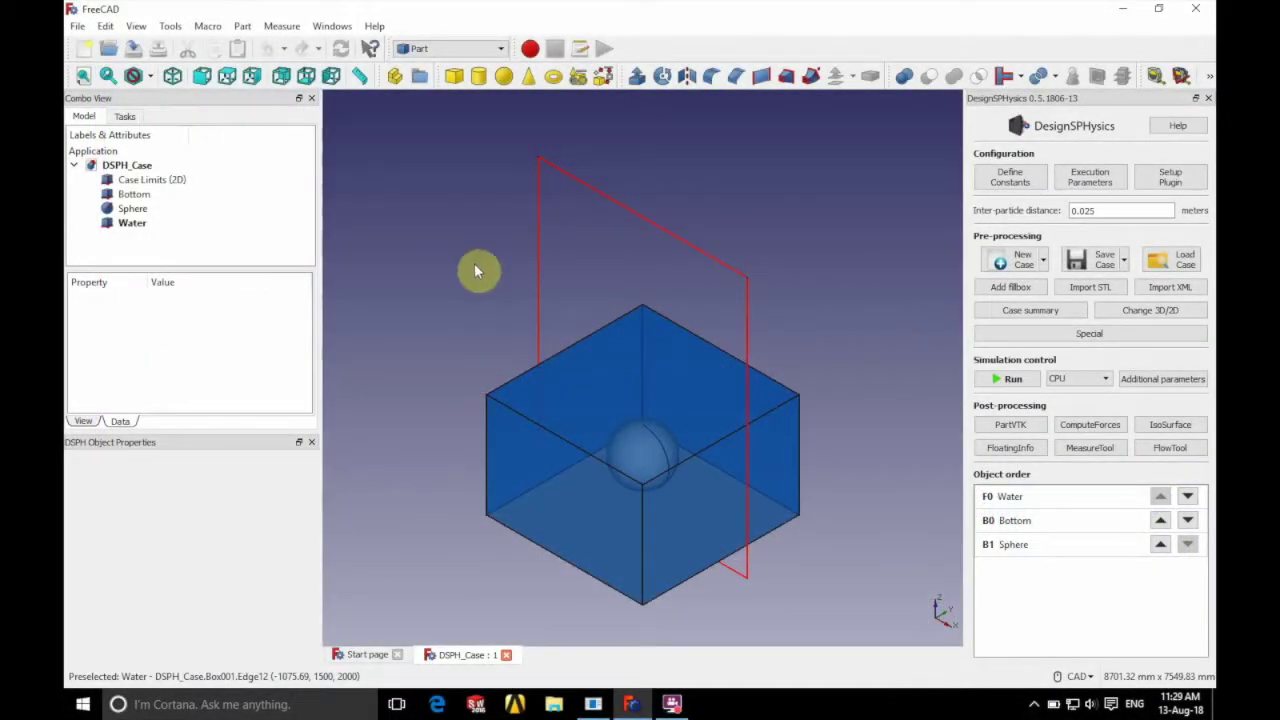
Select the Bottom box in the model tree and look up its MK number in the case summary.
left_click(136, 198)
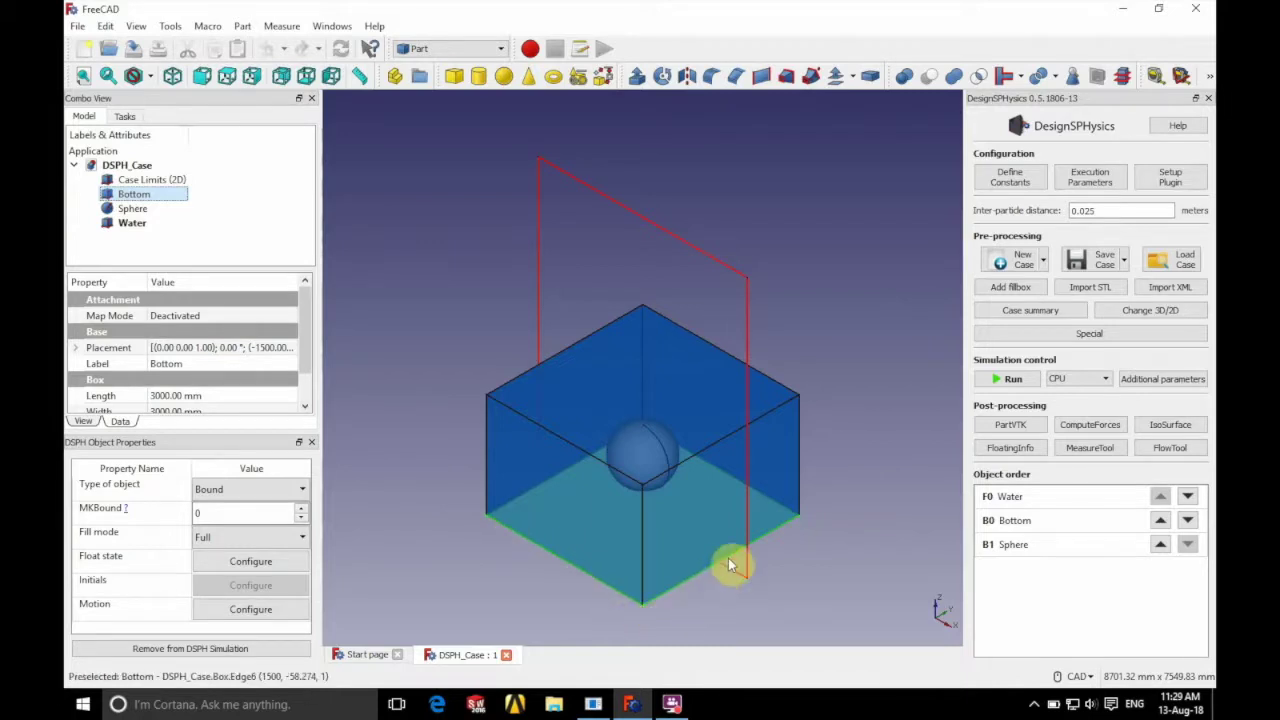
left_click(900, 410)
left_click(1008, 315)
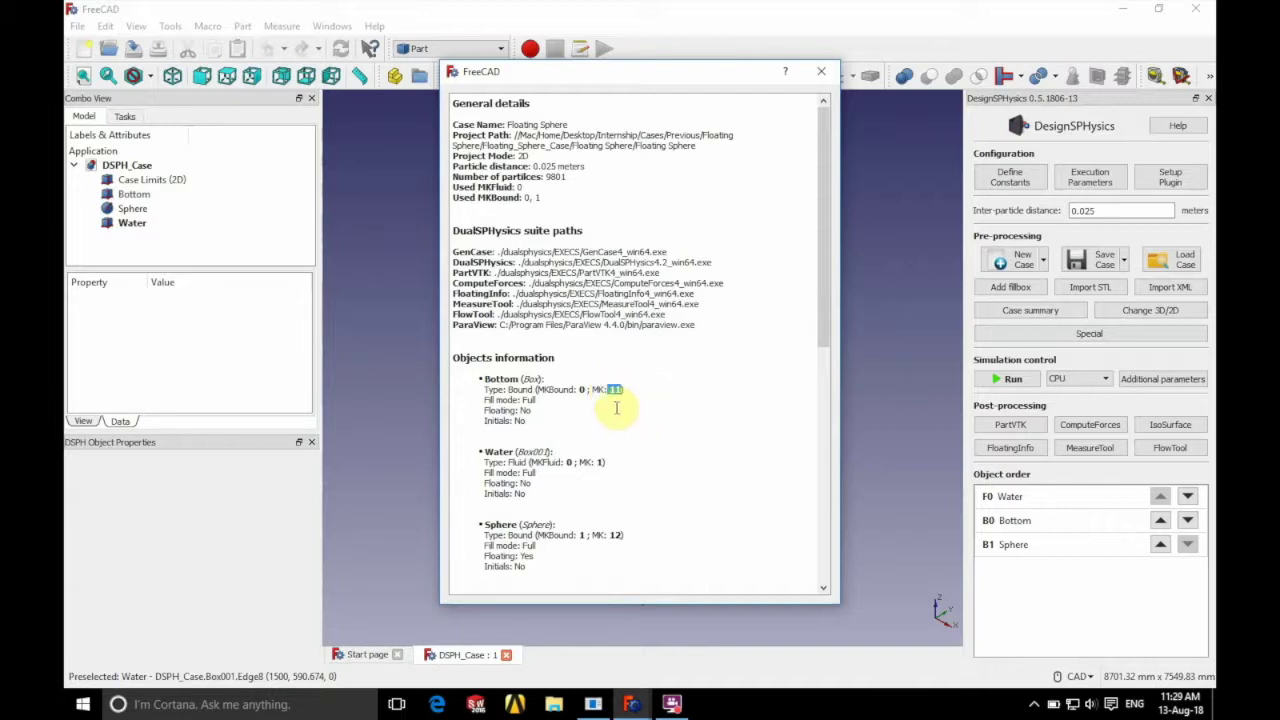
left_click(824, 71)
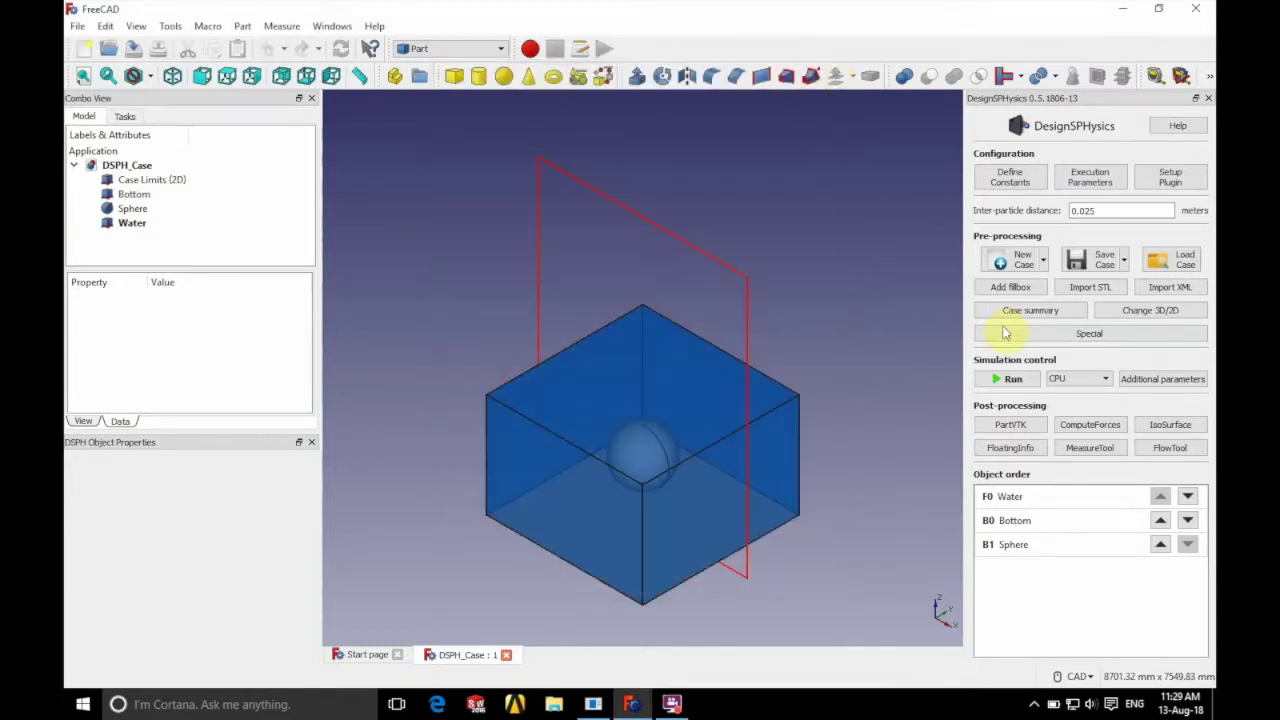
Export the computed forces for mk 11 in CSV format with the file name StaticForce.
left_click(1092, 426)
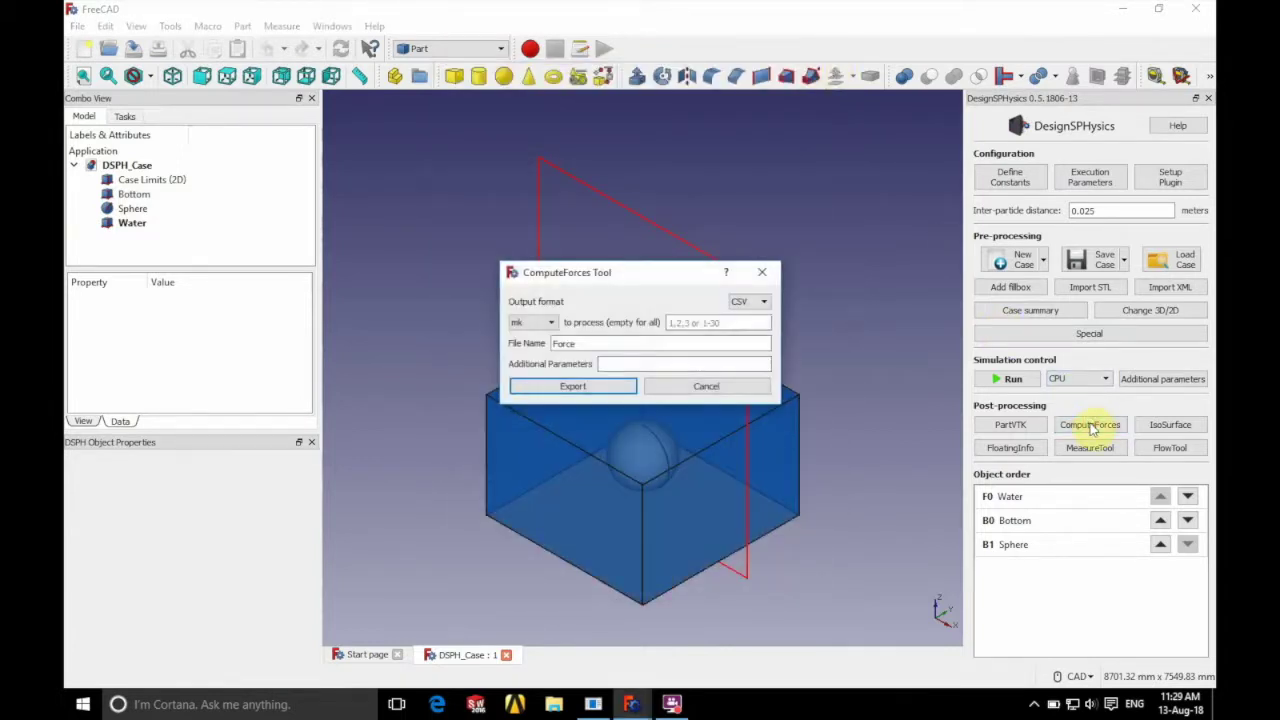
left_click(753, 305)
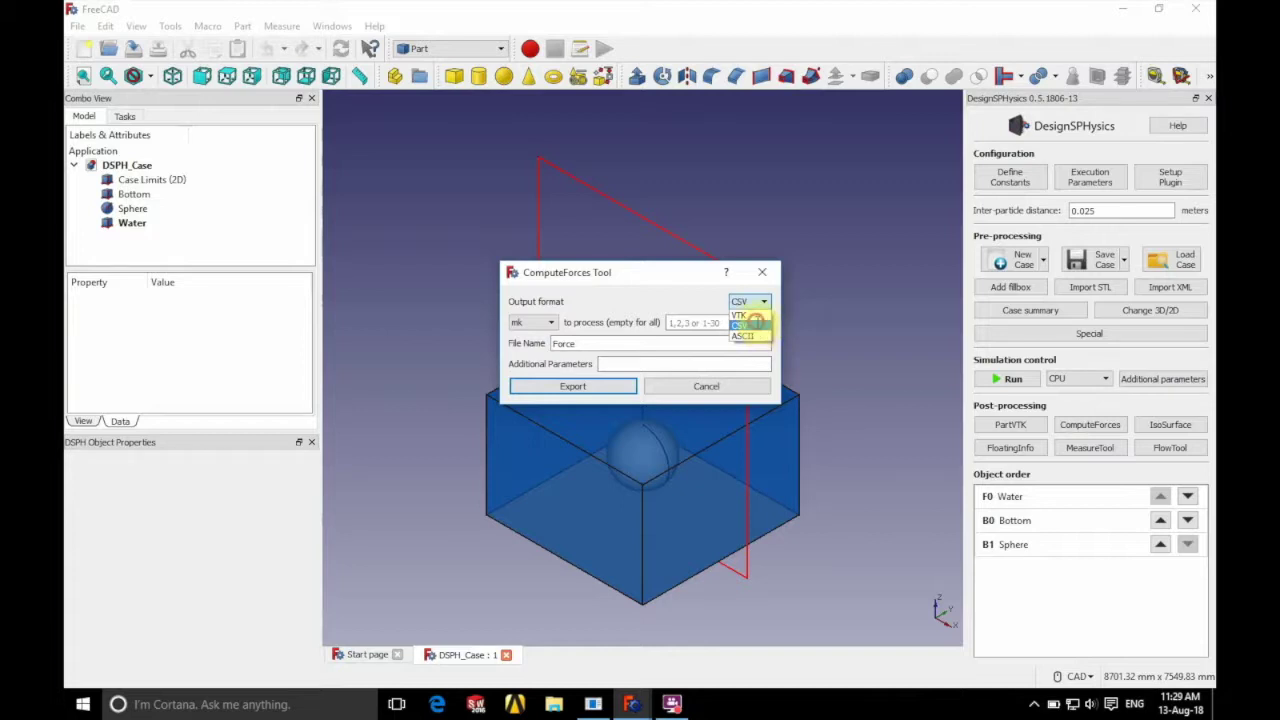
left_click(756, 324)
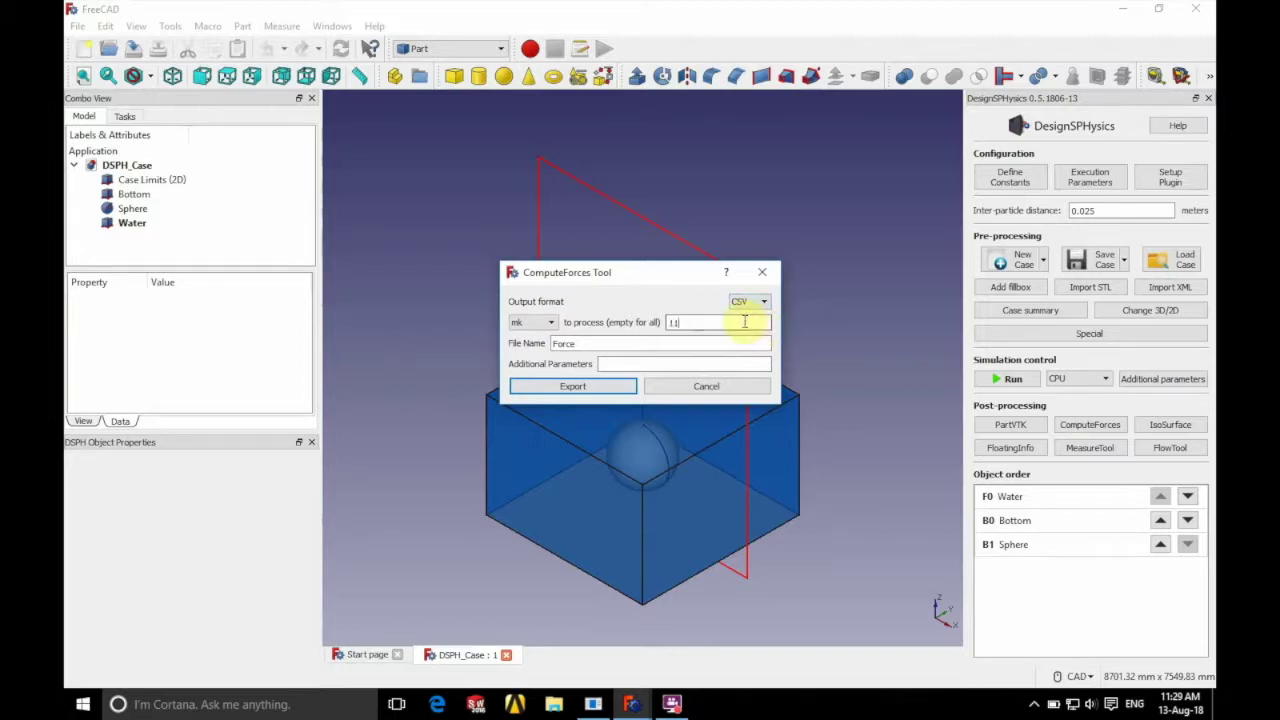
left_click(556, 343)
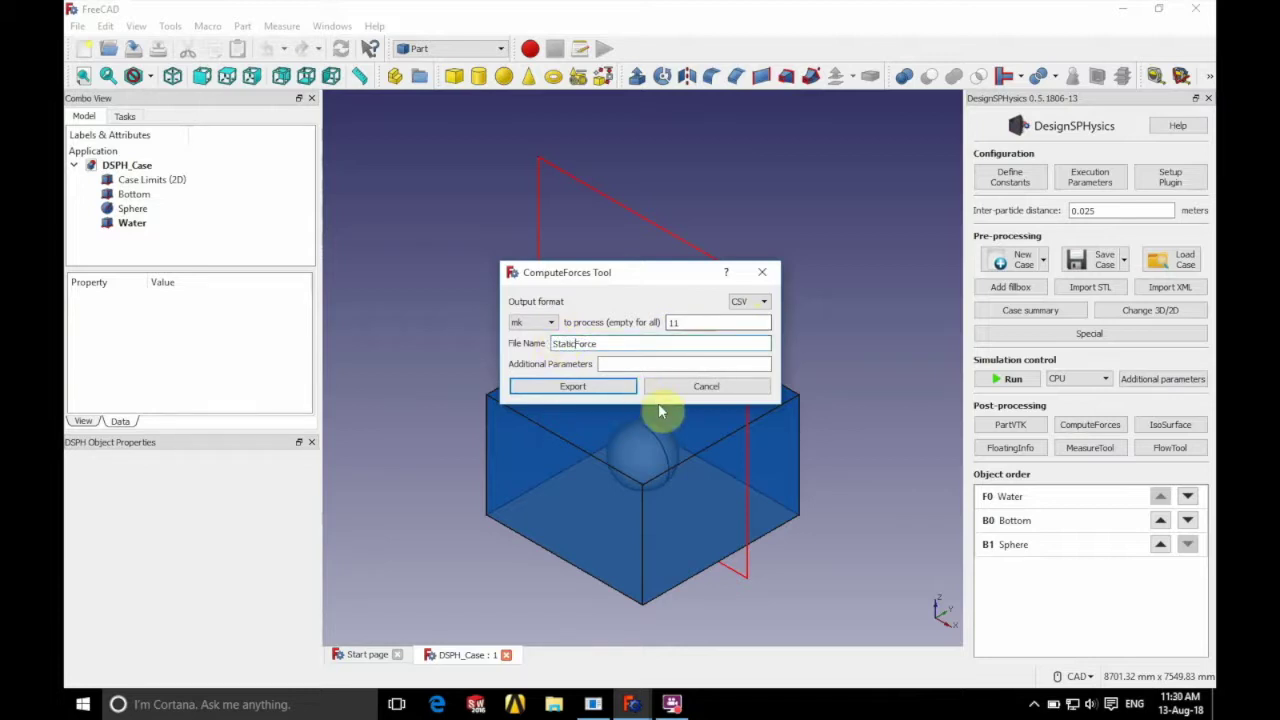
left_click(574, 387)
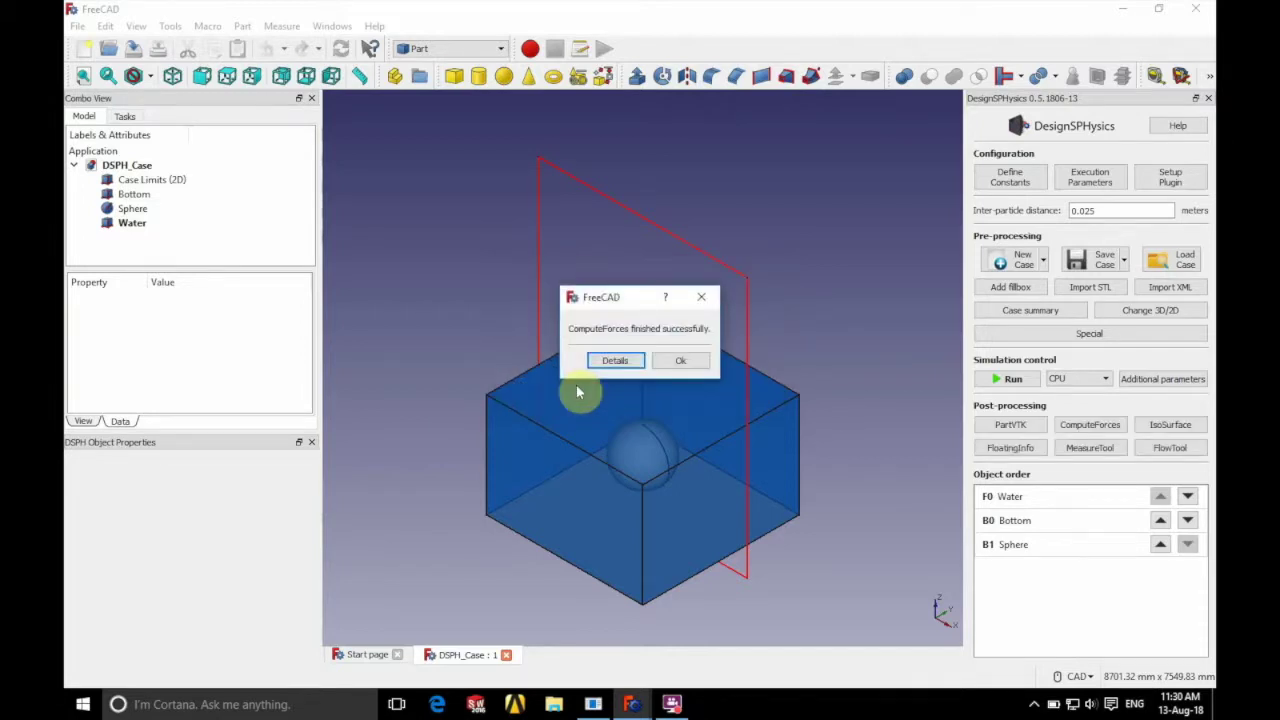
left_click(683, 363)
Open the Floating Sphere Case_out folder in File Explorer, going through Internship, Cases and Floating Sphere Case.
left_click(553, 707)
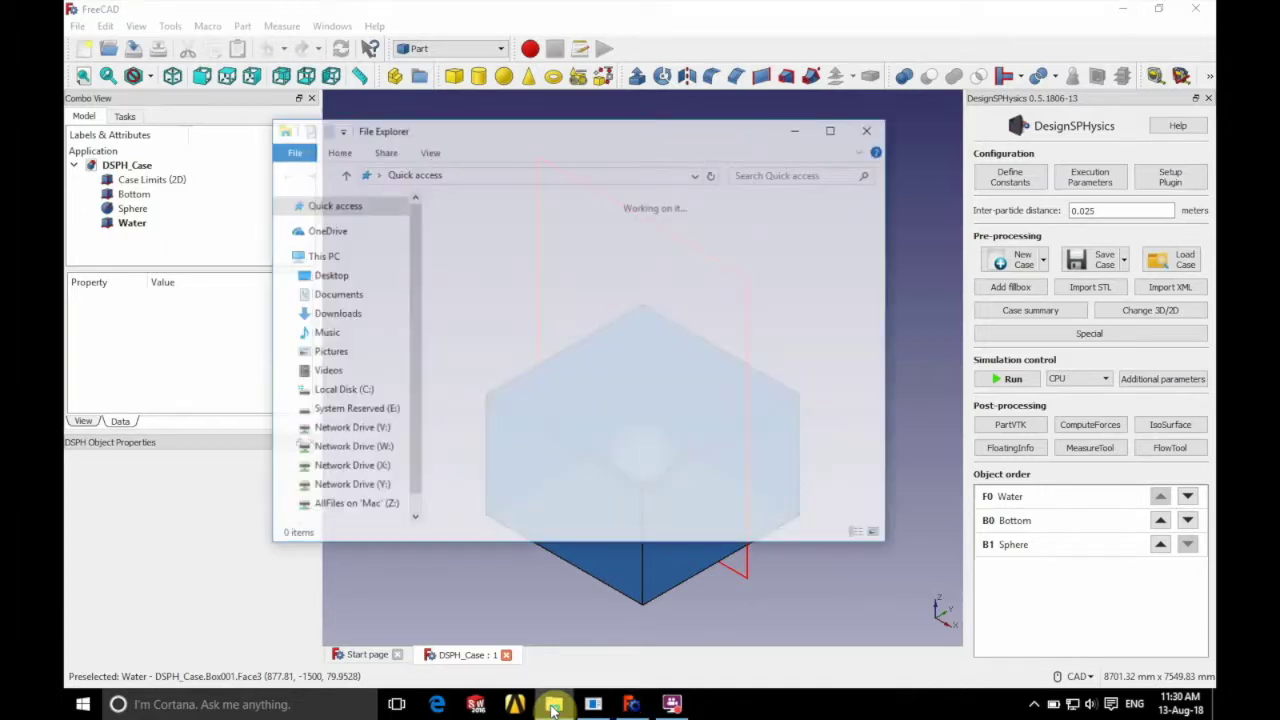
left_click(332, 319)
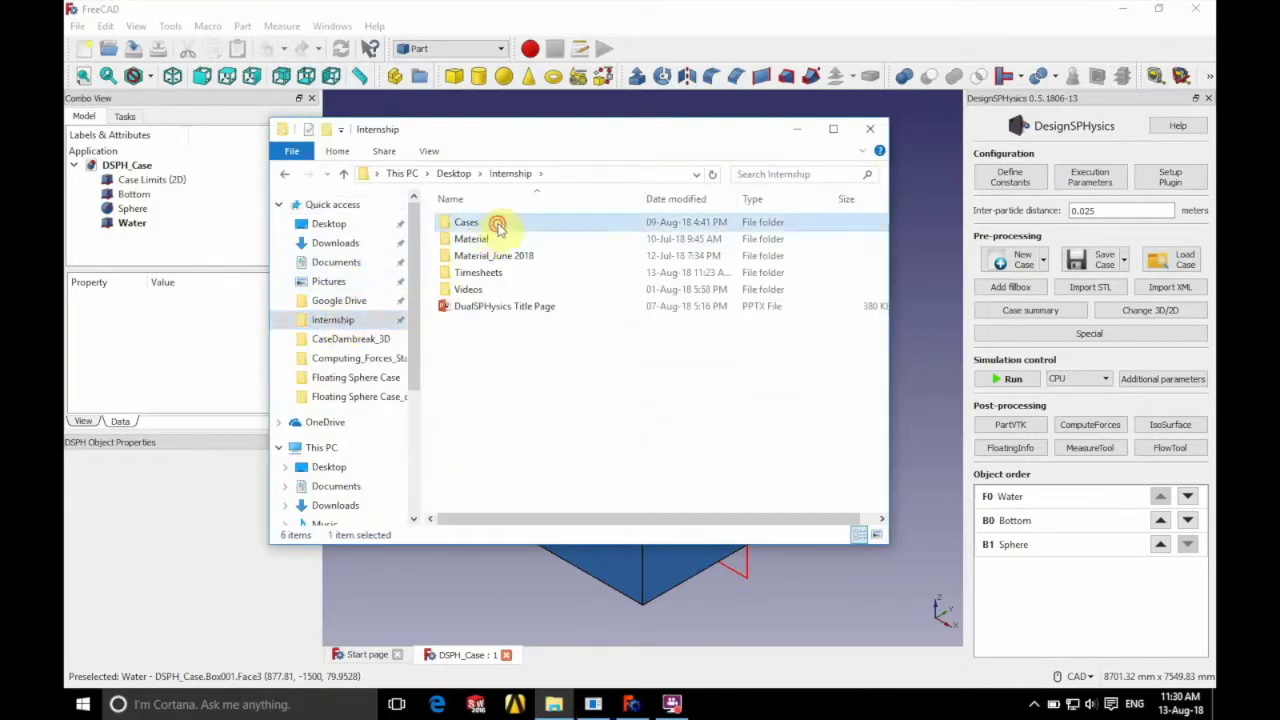
double_click(500, 222)
double_click(506, 222)
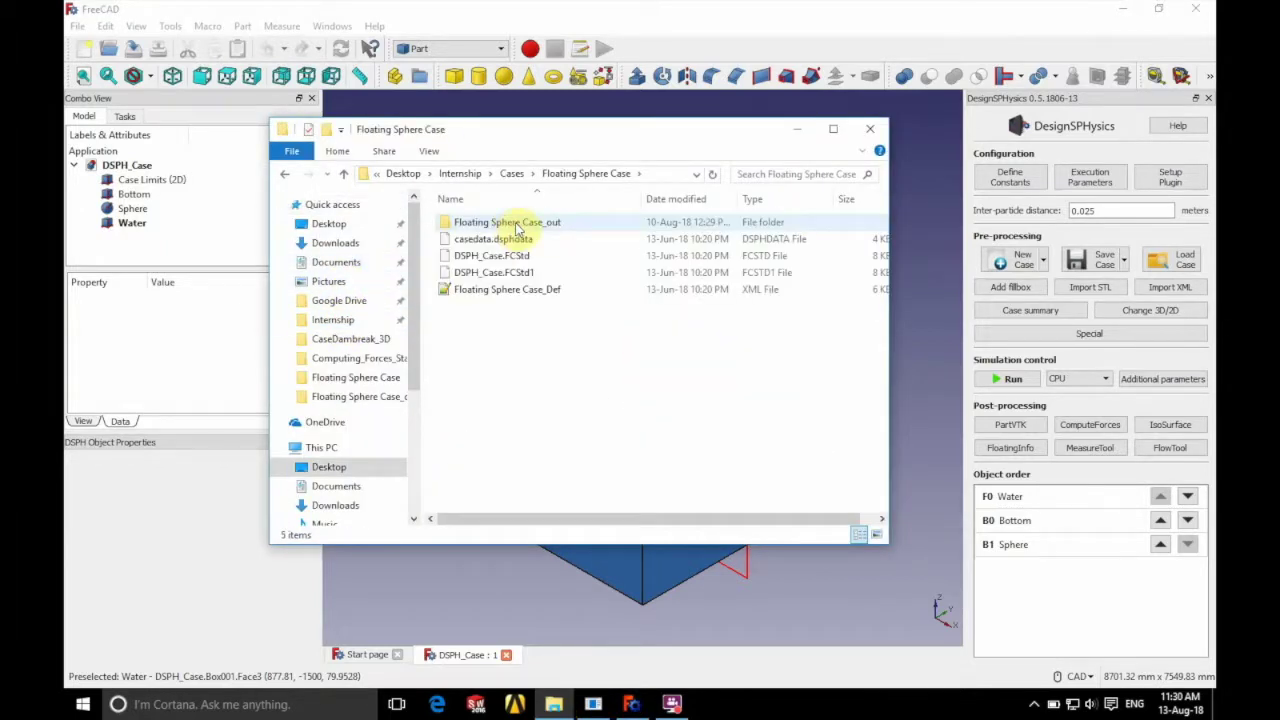
double_click(580, 224)
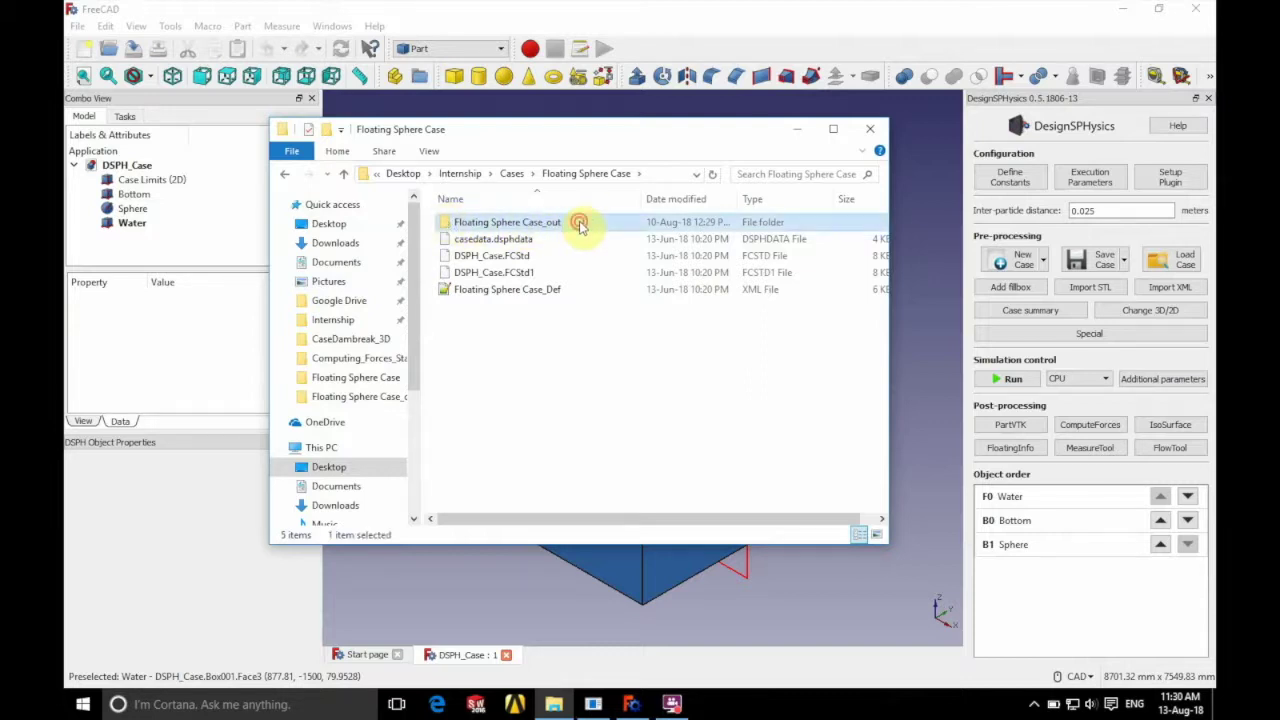
Locate the StaticForce file in the output folder, then close the folder window.
left_click_drag(881, 206, 877, 257)
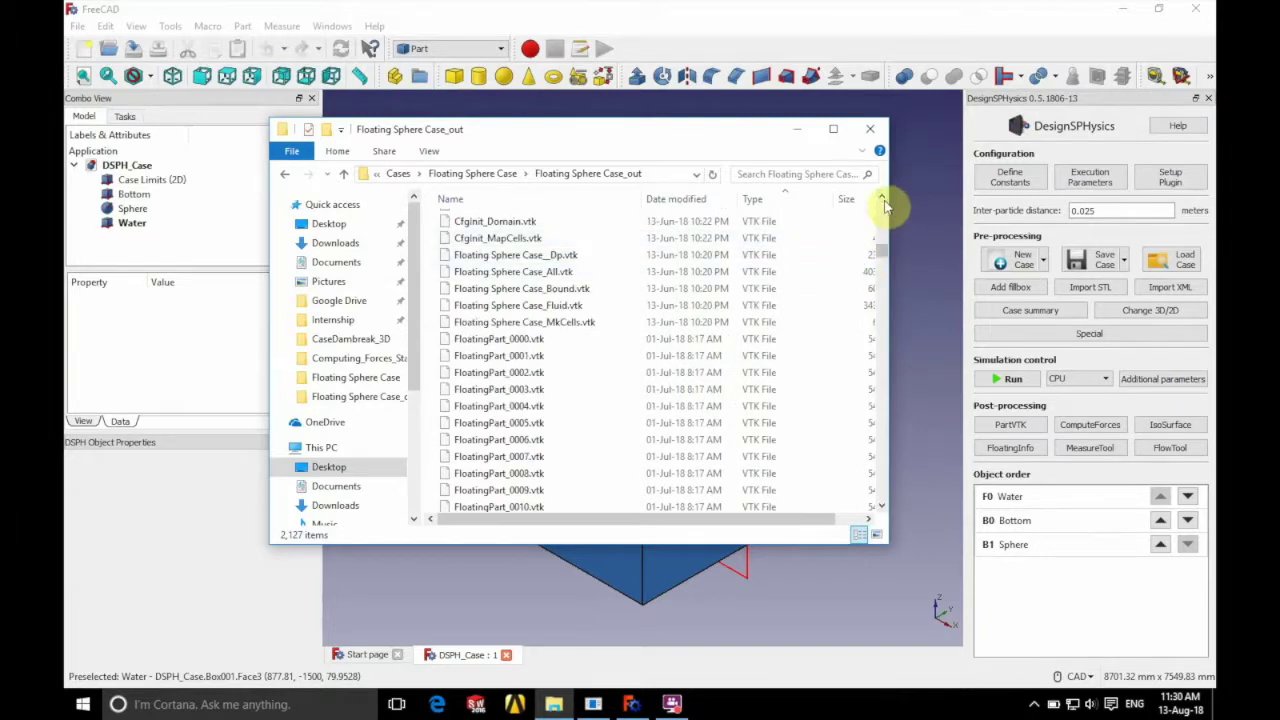
scroll(884, 205, "up", 1)
scroll(884, 205, "up", 2)
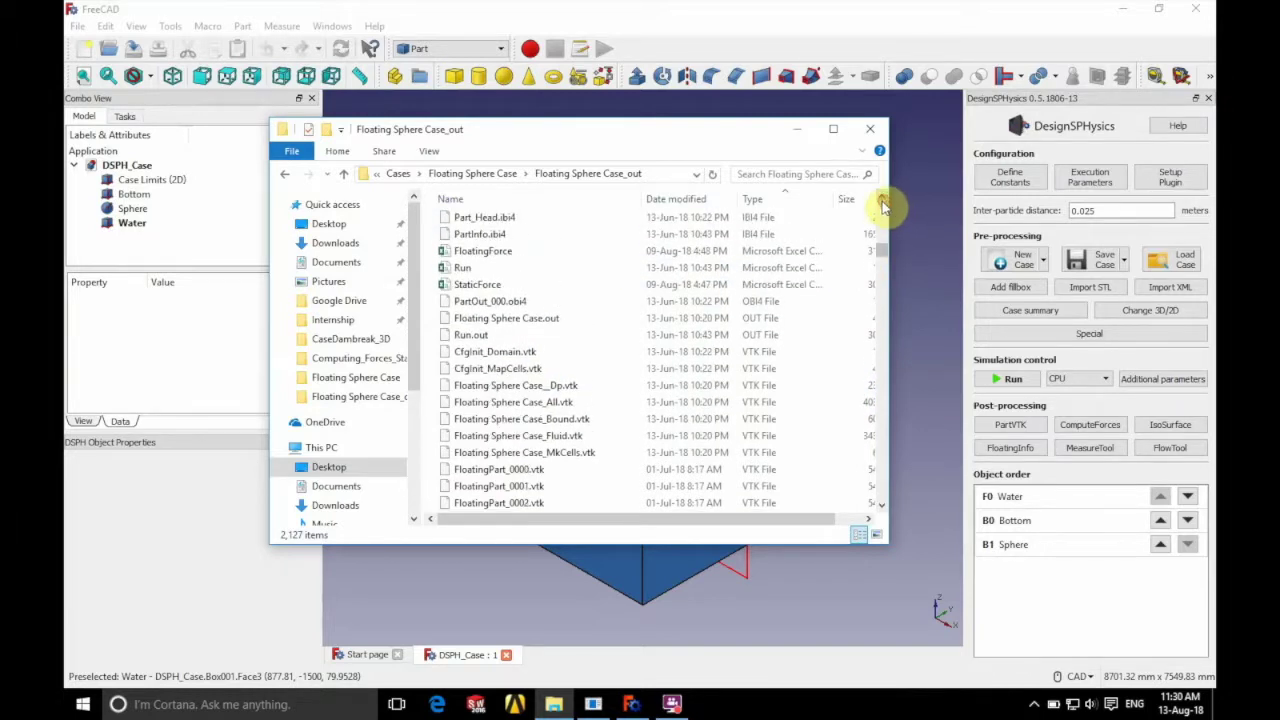
left_click(612, 286)
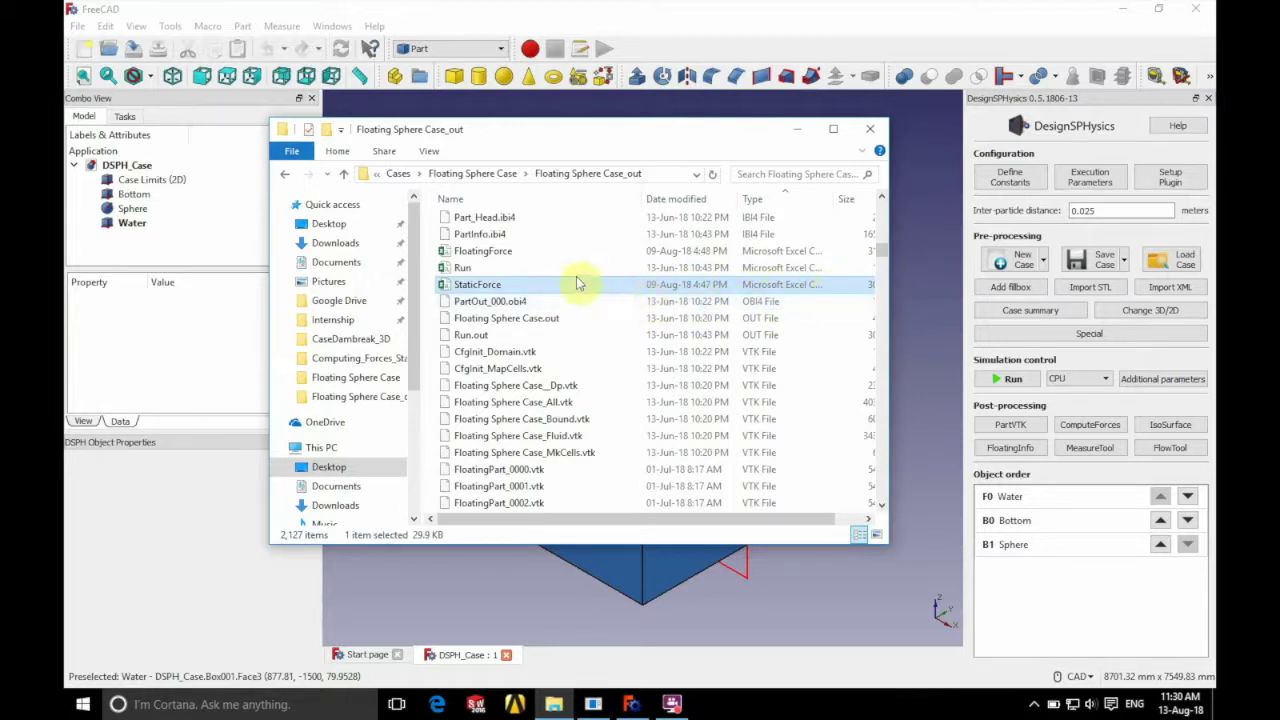
left_click(872, 136)
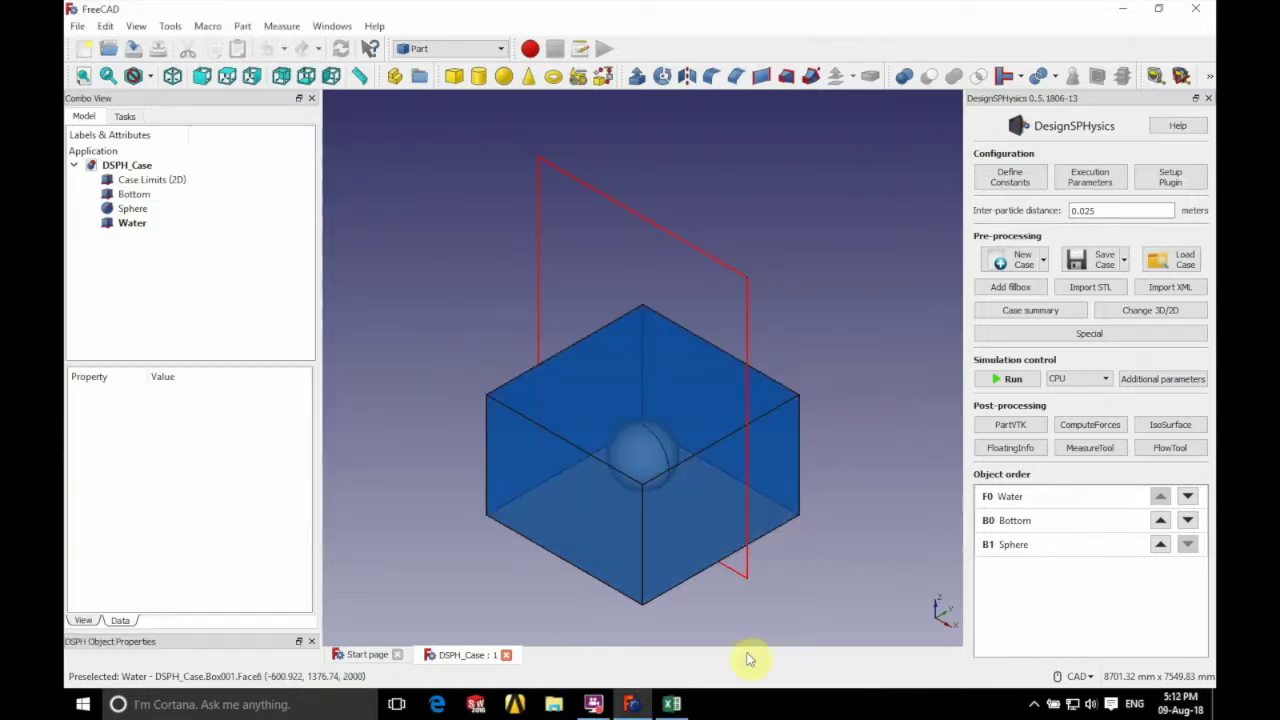
Switch to Excel and browse for a workbook in Desktop > Internship > Cases > Floating Sphere Case > Floating Sphere Case_out.
left_click(673, 704)
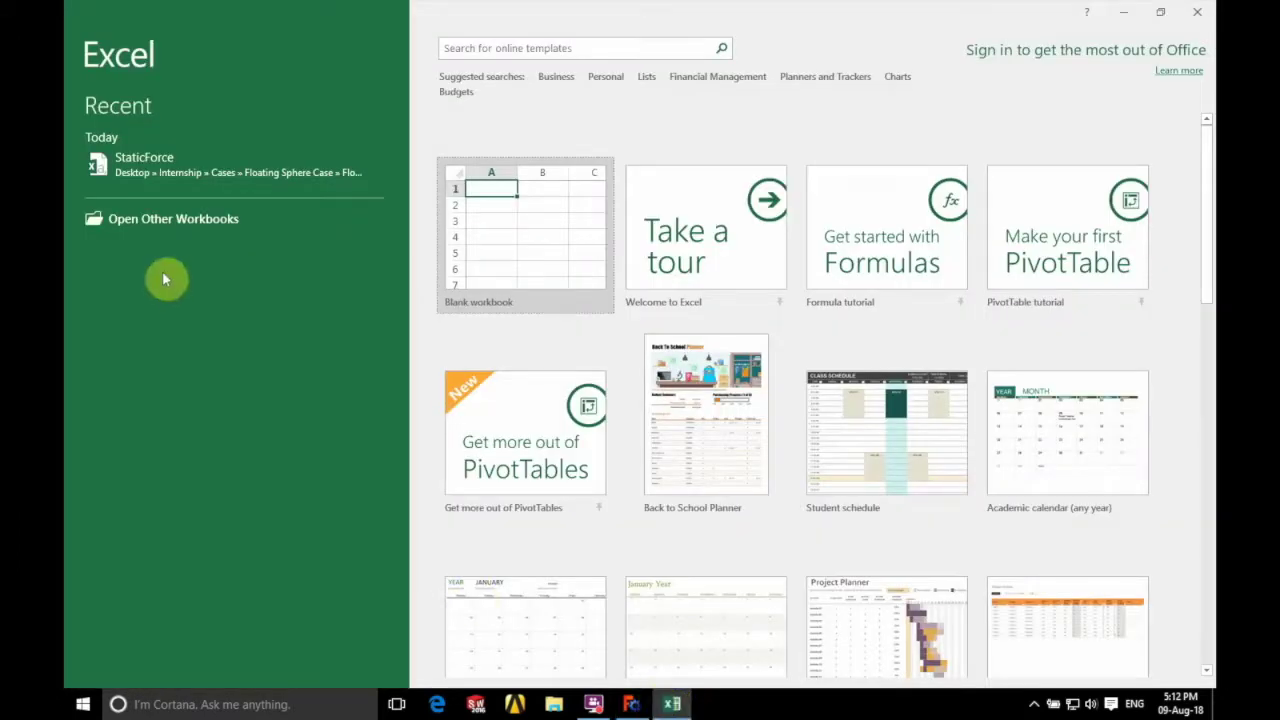
left_click(182, 219)
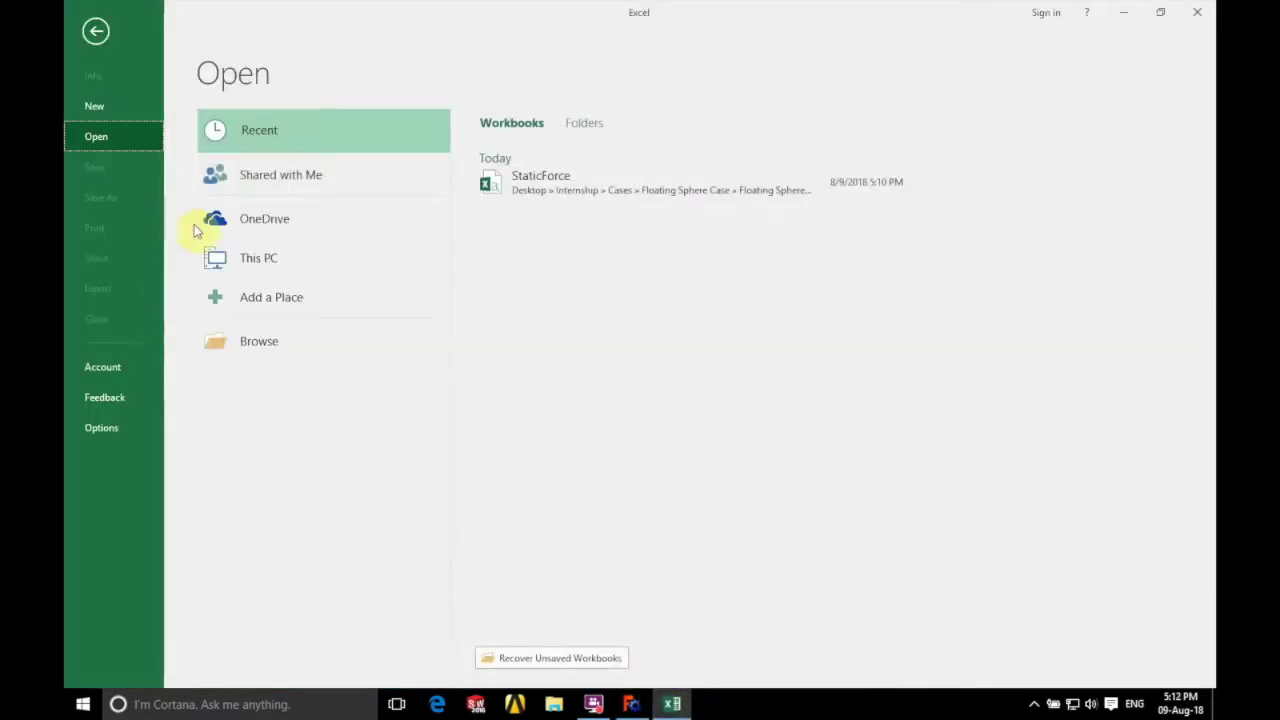
left_click(280, 344)
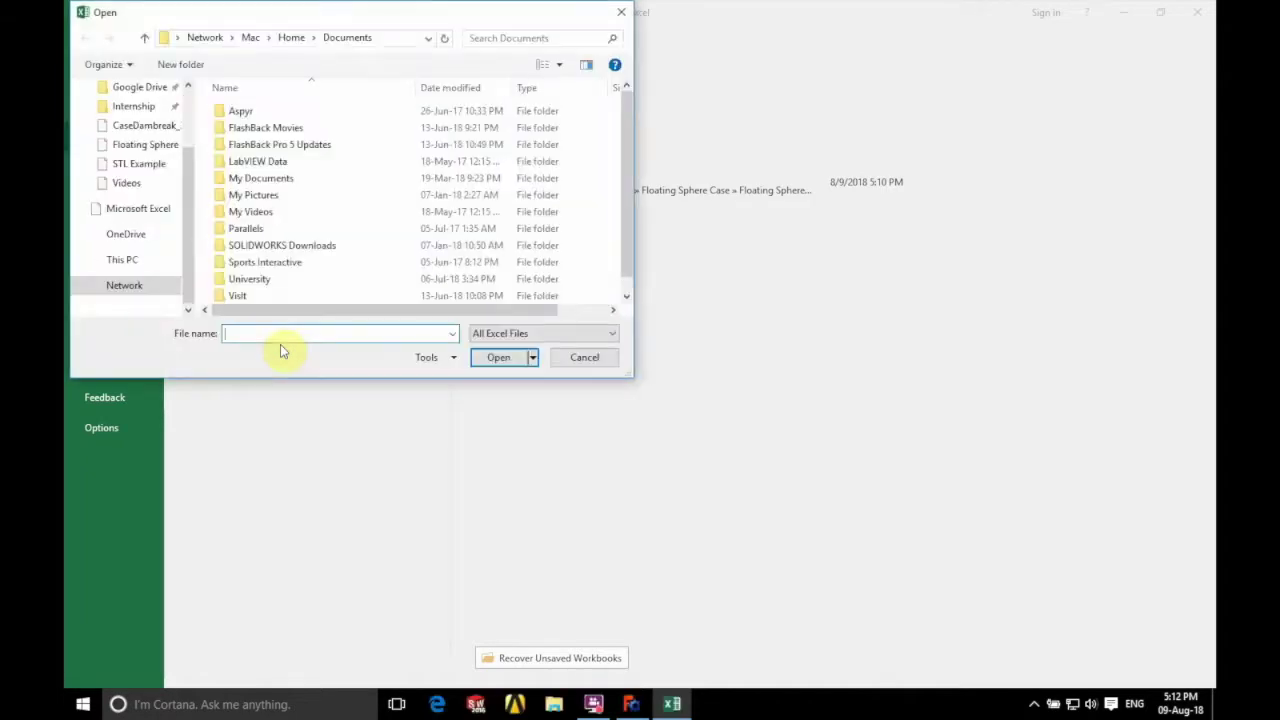
left_click(187, 86)
left_click(187, 86)
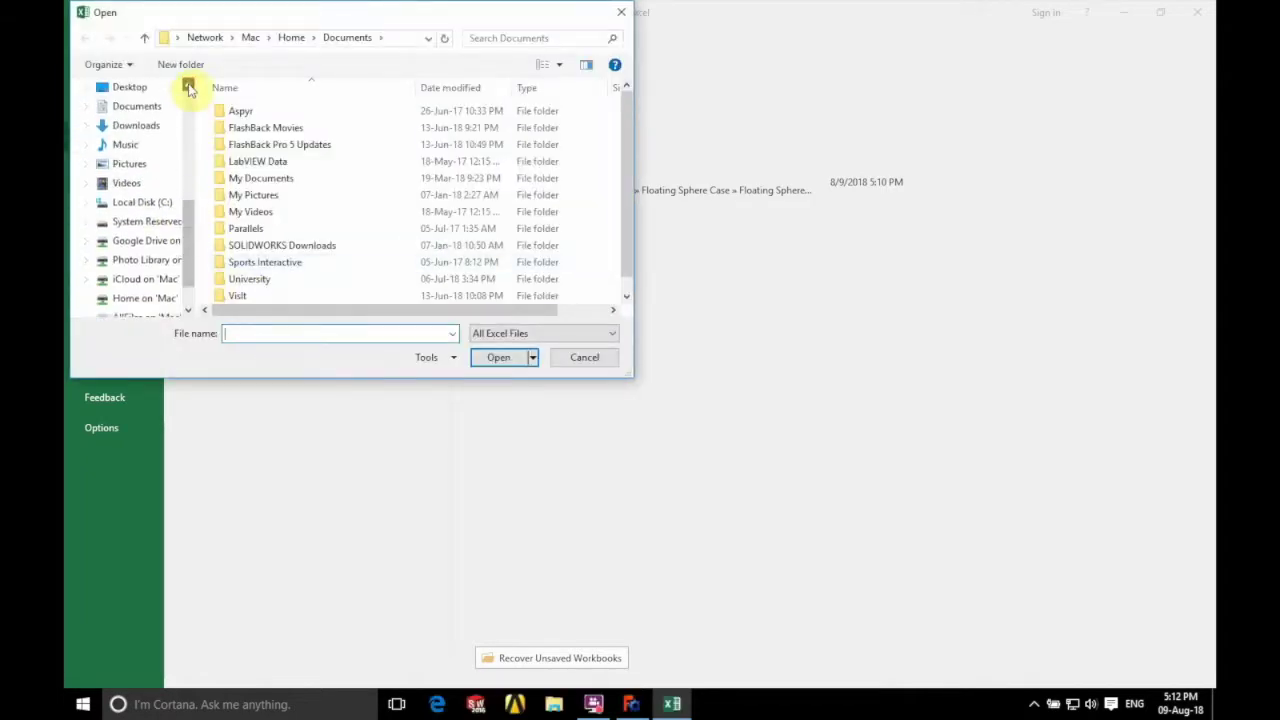
scroll(177, 134, "up", 3)
left_click(130, 240)
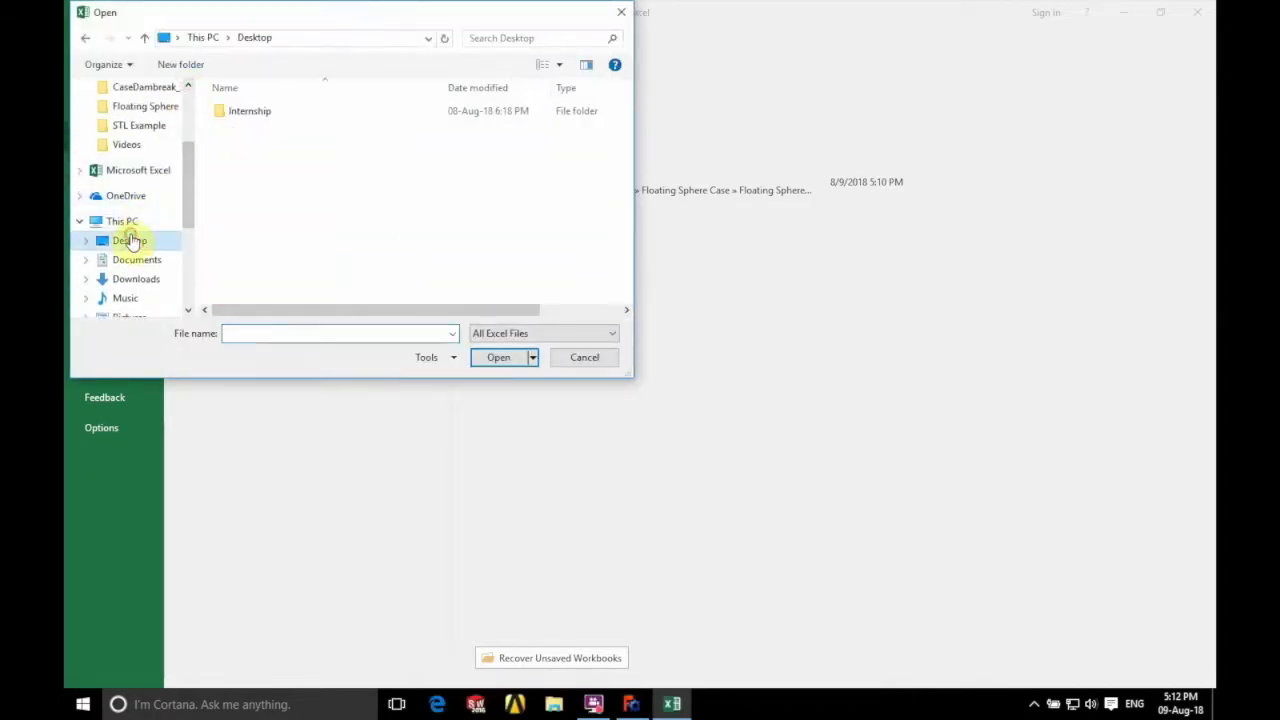
double_click(283, 115)
double_click(283, 118)
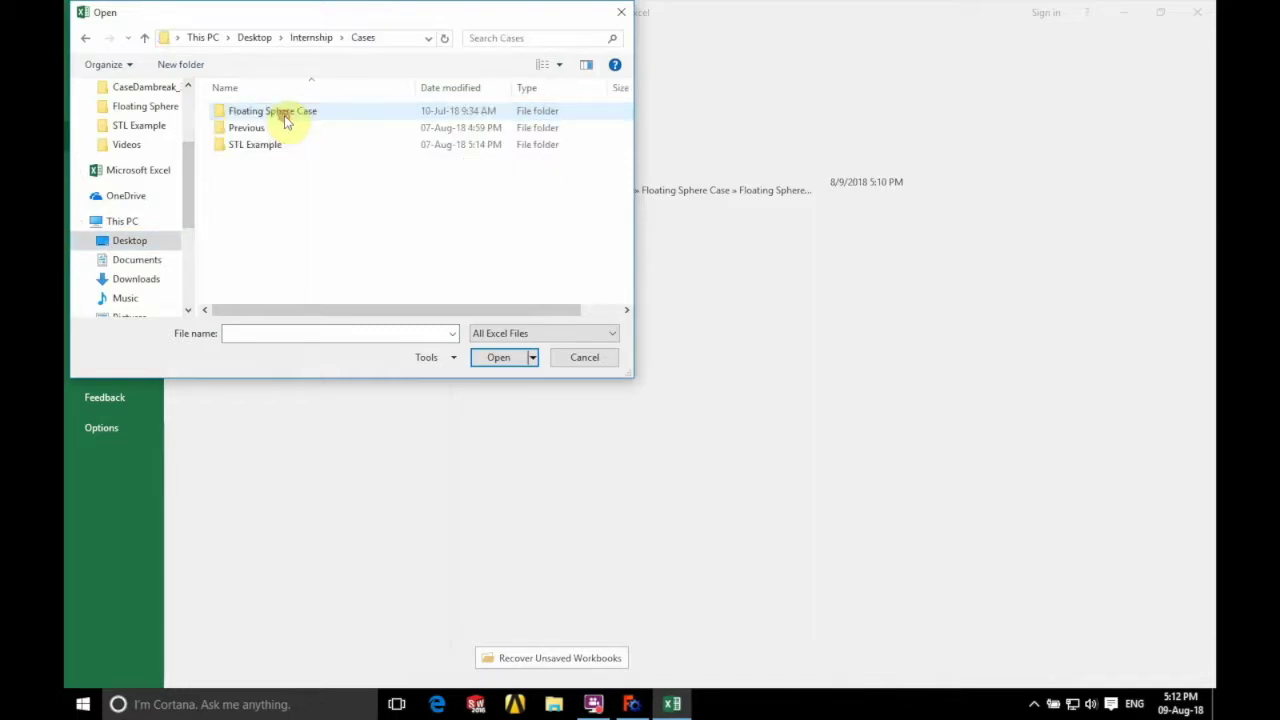
double_click(297, 116)
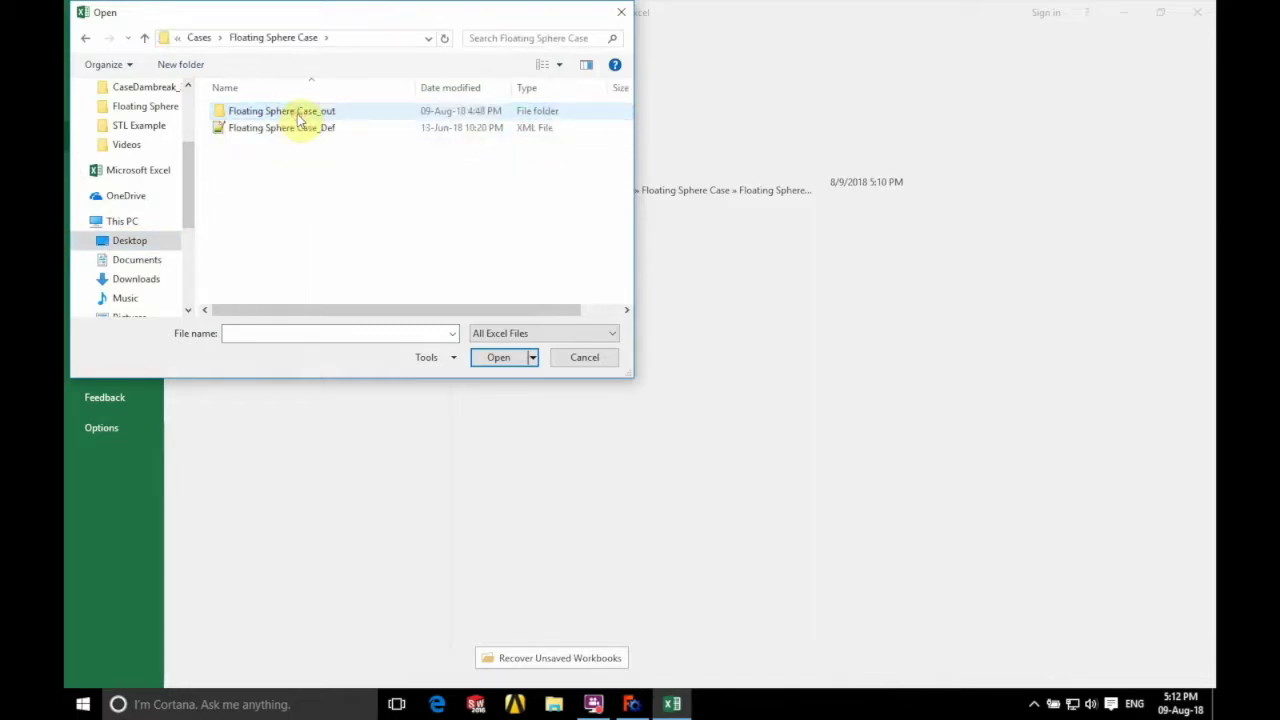
double_click(308, 117)
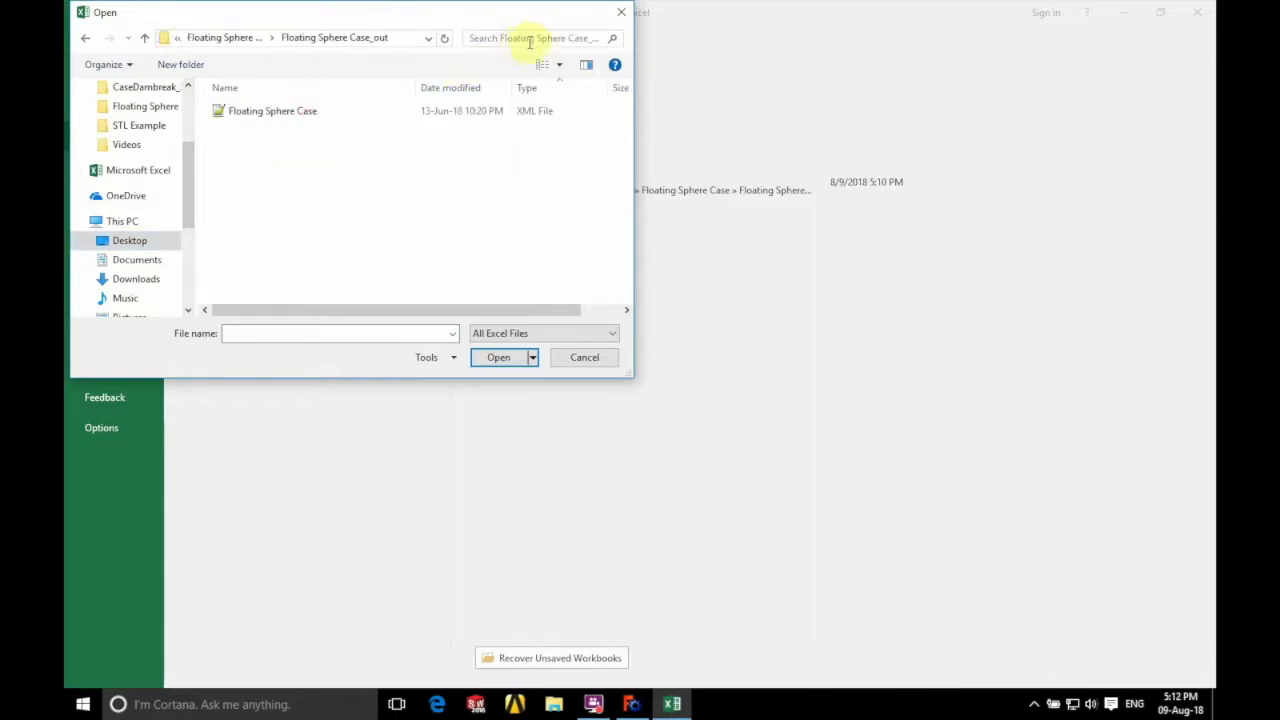
Show all file types, search the folder for "stat", open StaticForce and dismiss the data loss notice permanently.
left_click(549, 336)
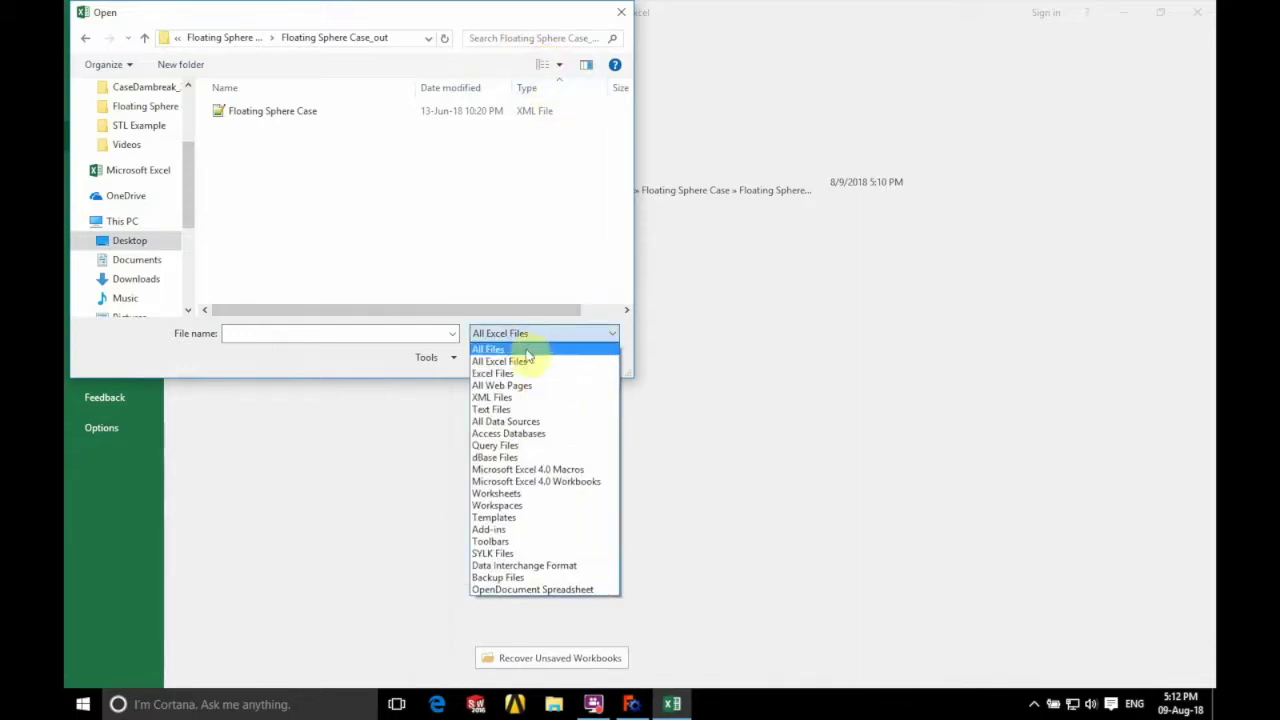
left_click(525, 352)
left_click(531, 36)
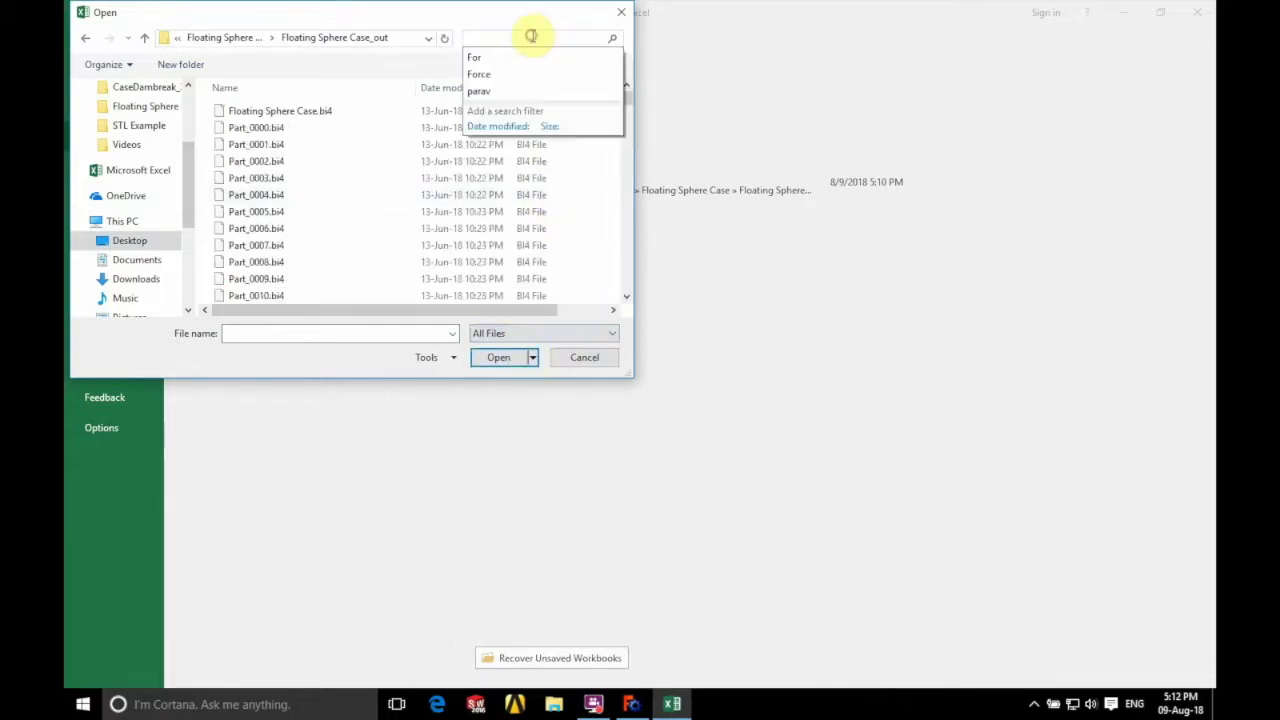
type("stat")
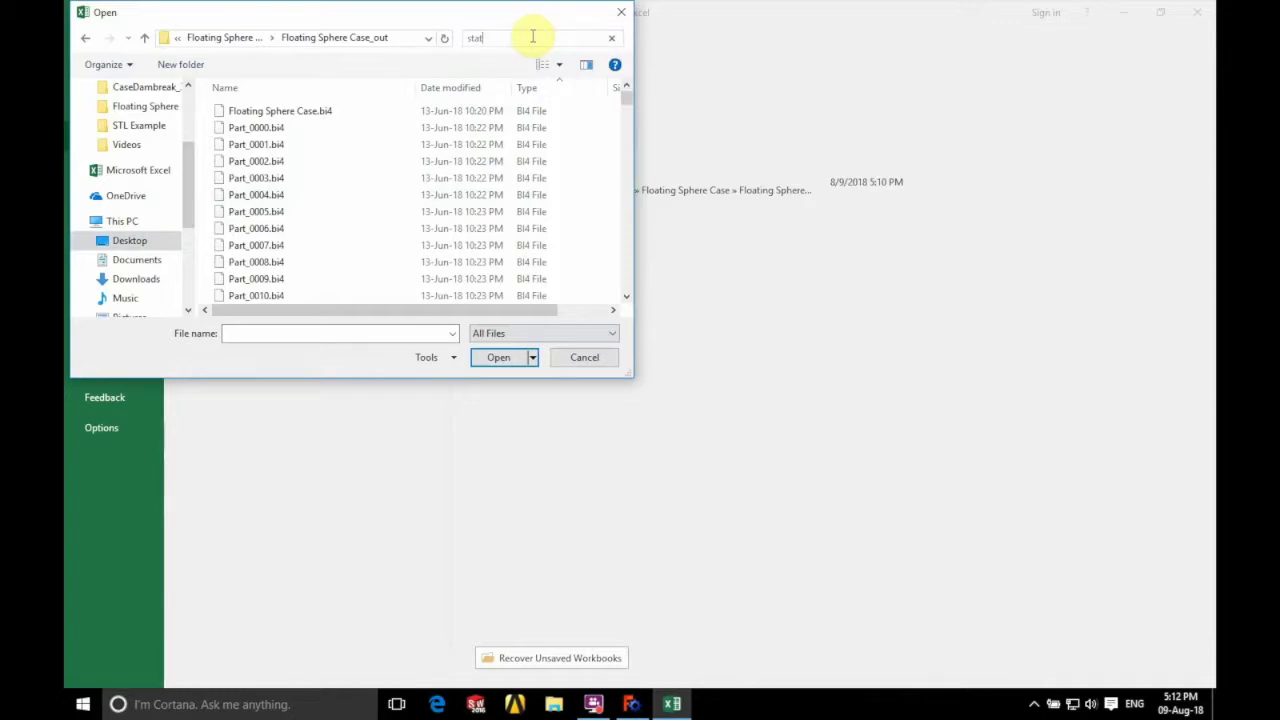
left_click(362, 106)
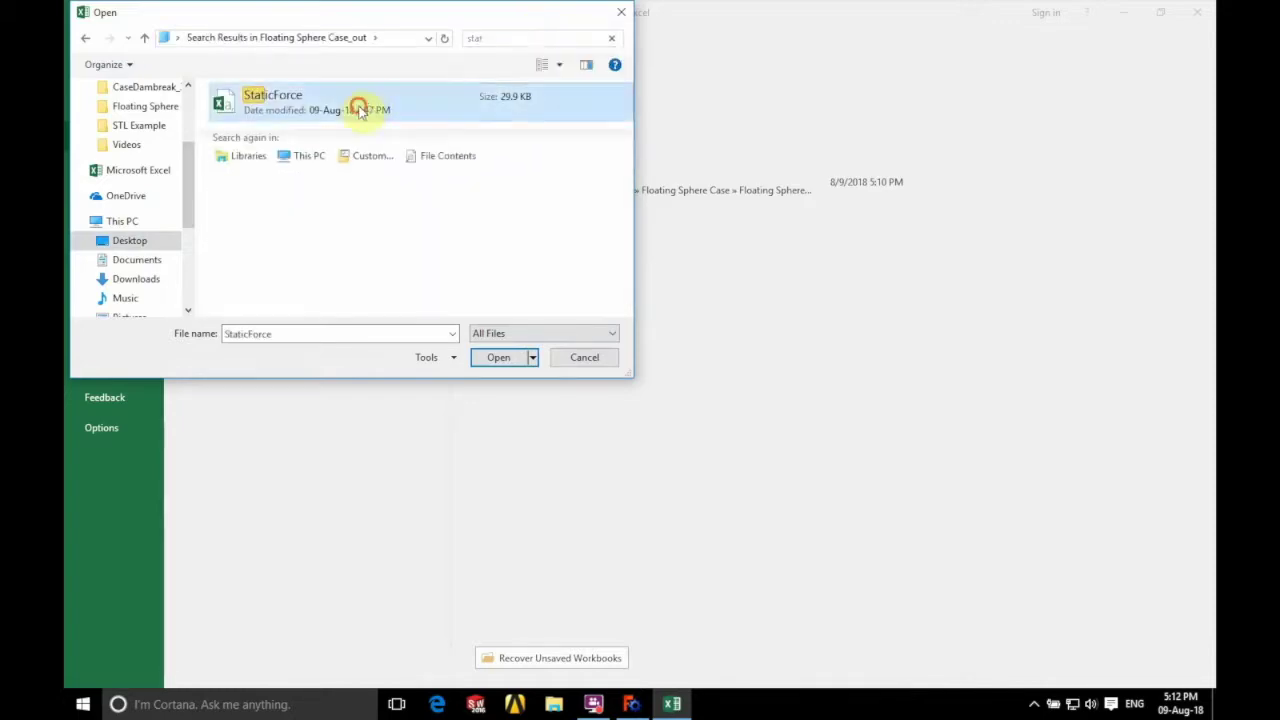
left_click(490, 364)
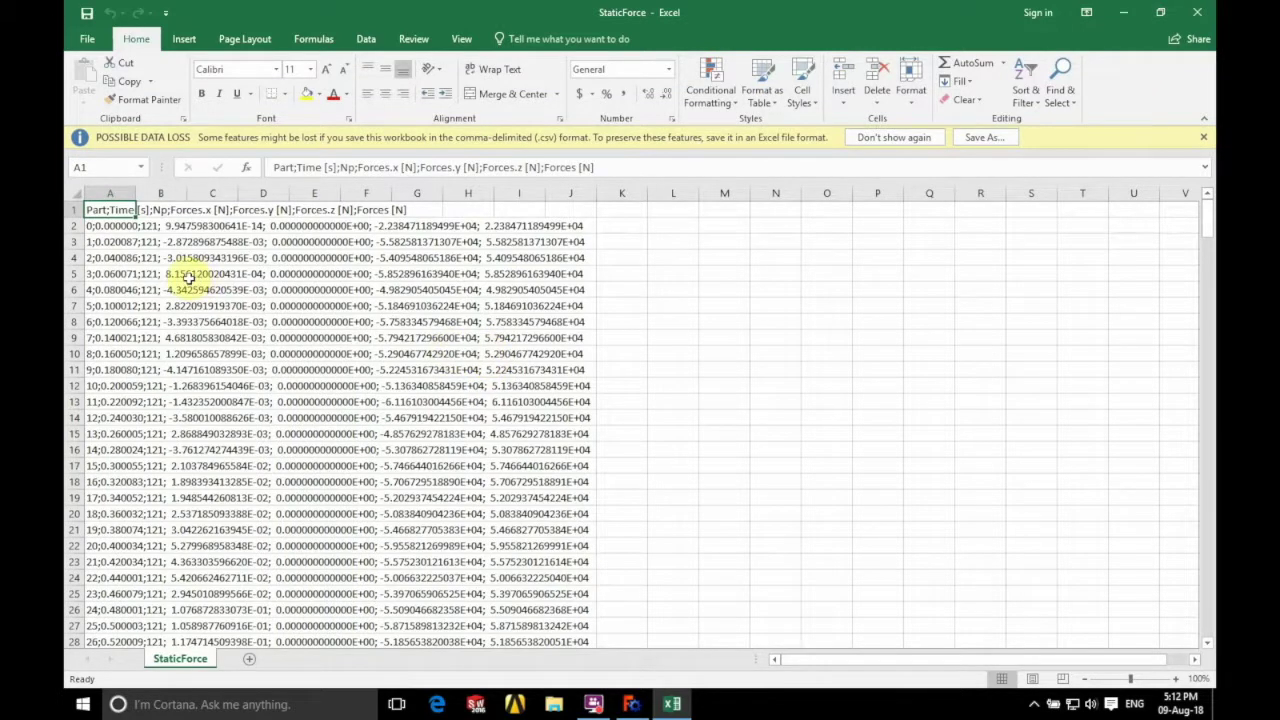
left_click(920, 137)
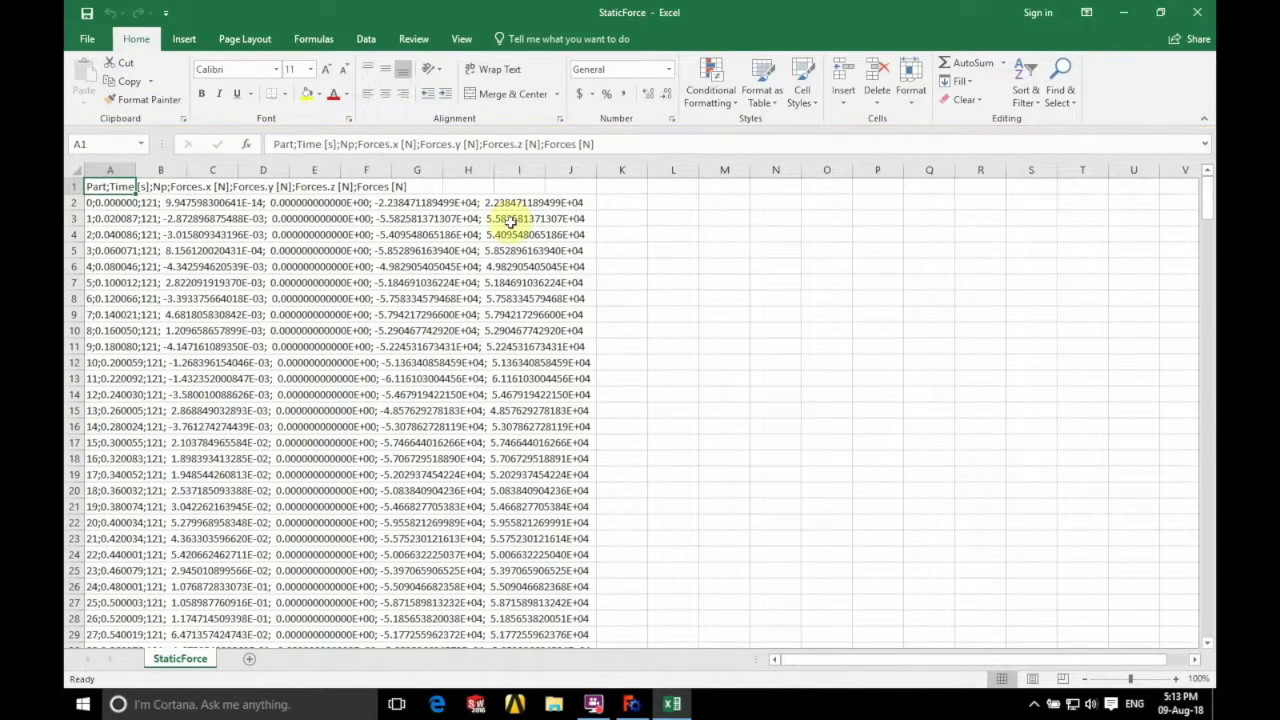
Split column A into separate columns with Text to Columns, as delimited data with Semicolon added to the Tab delimiter and General format.
left_click(108, 171)
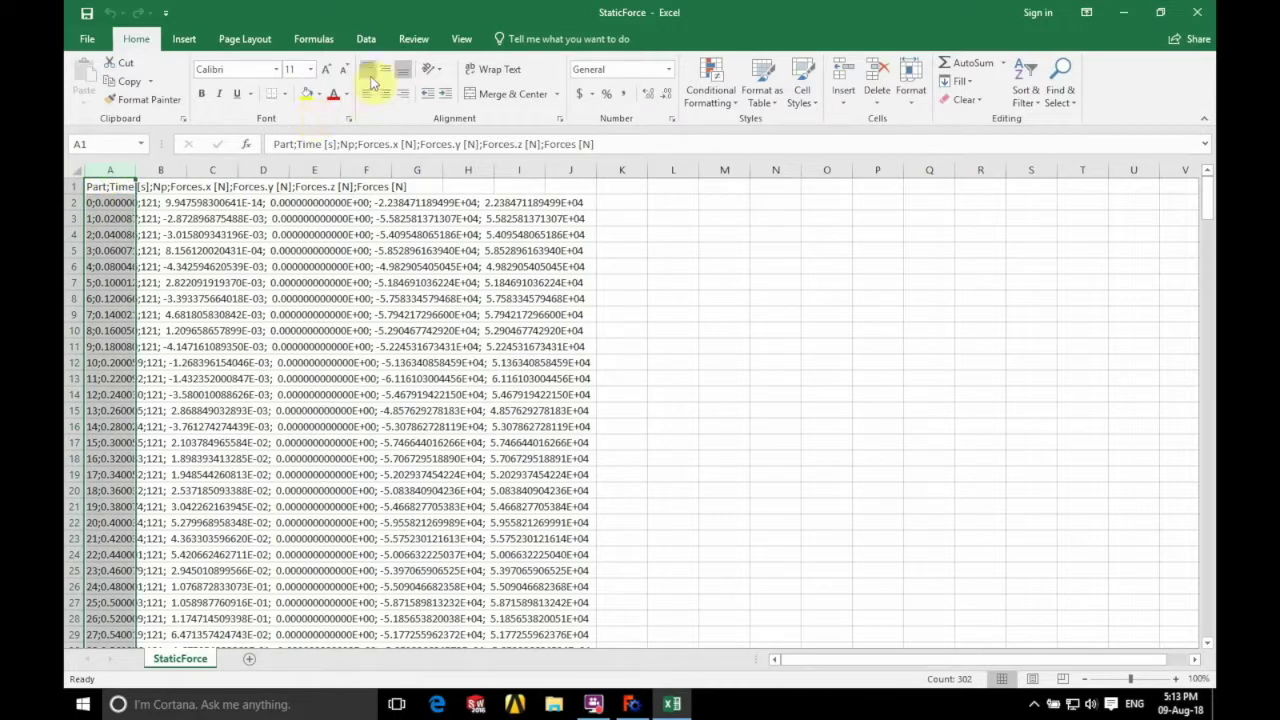
left_click(370, 38)
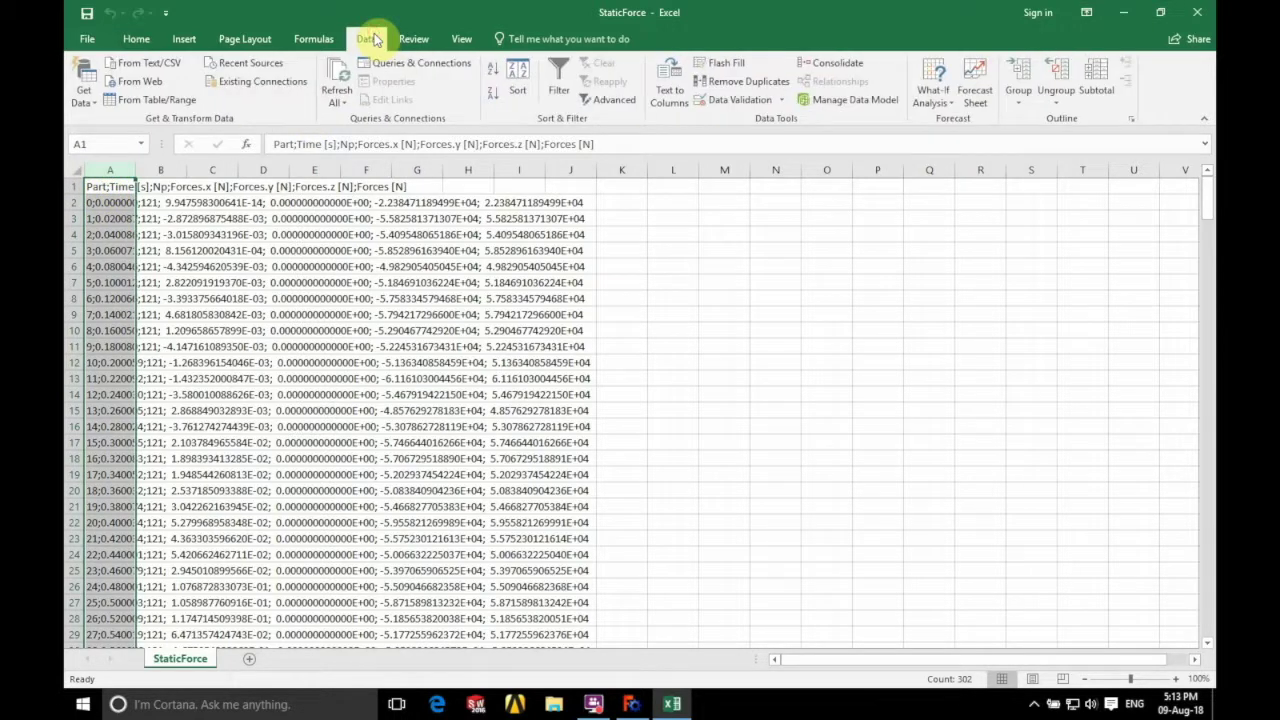
left_click(668, 80)
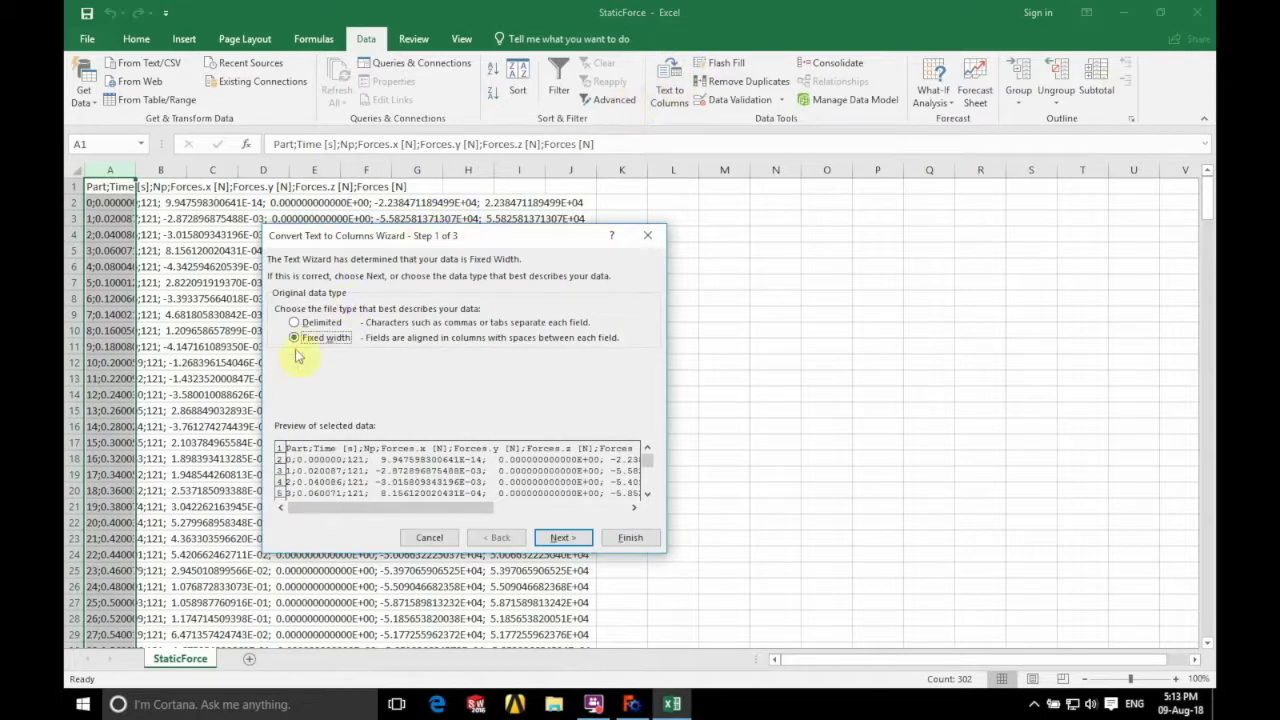
left_click(563, 537)
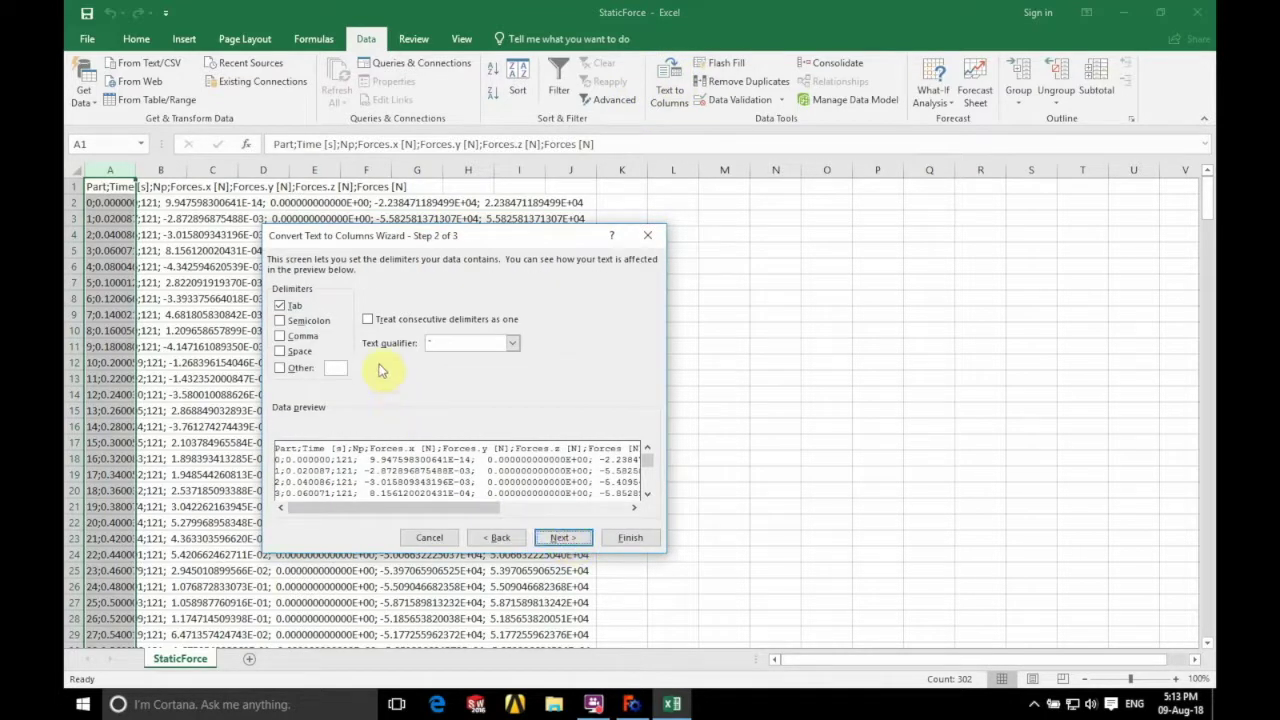
left_click(281, 321)
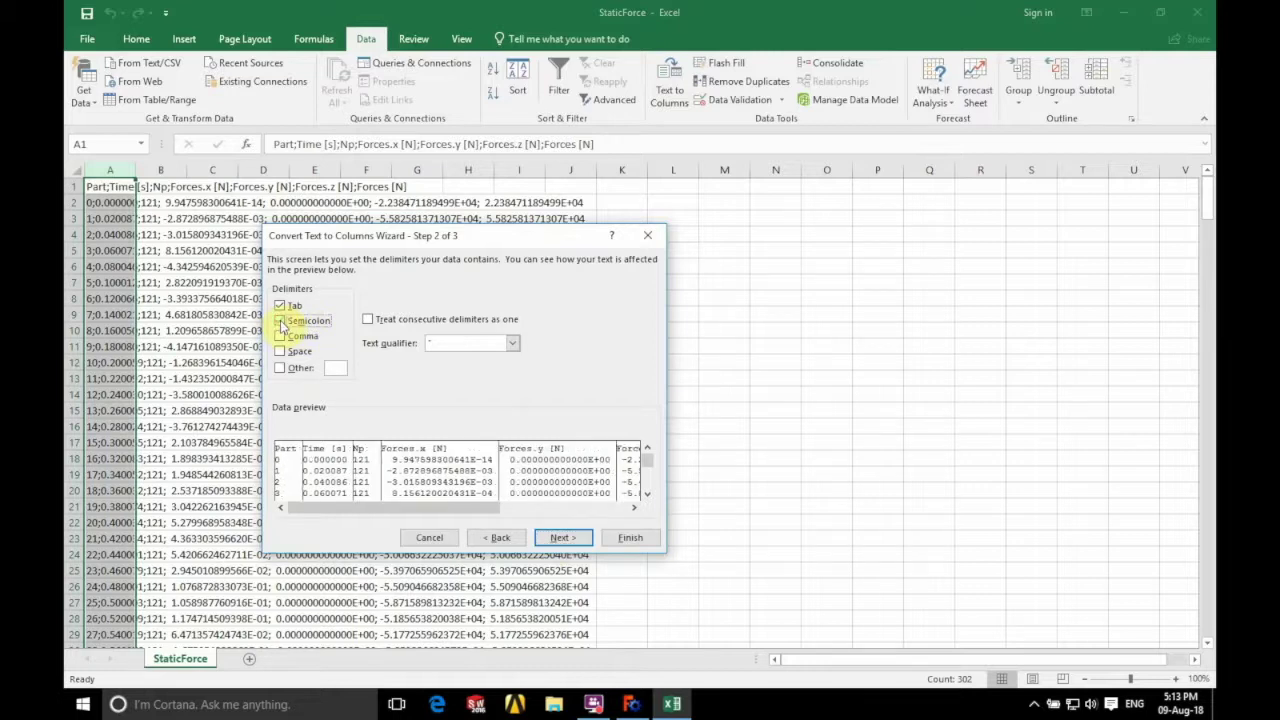
left_click(585, 540)
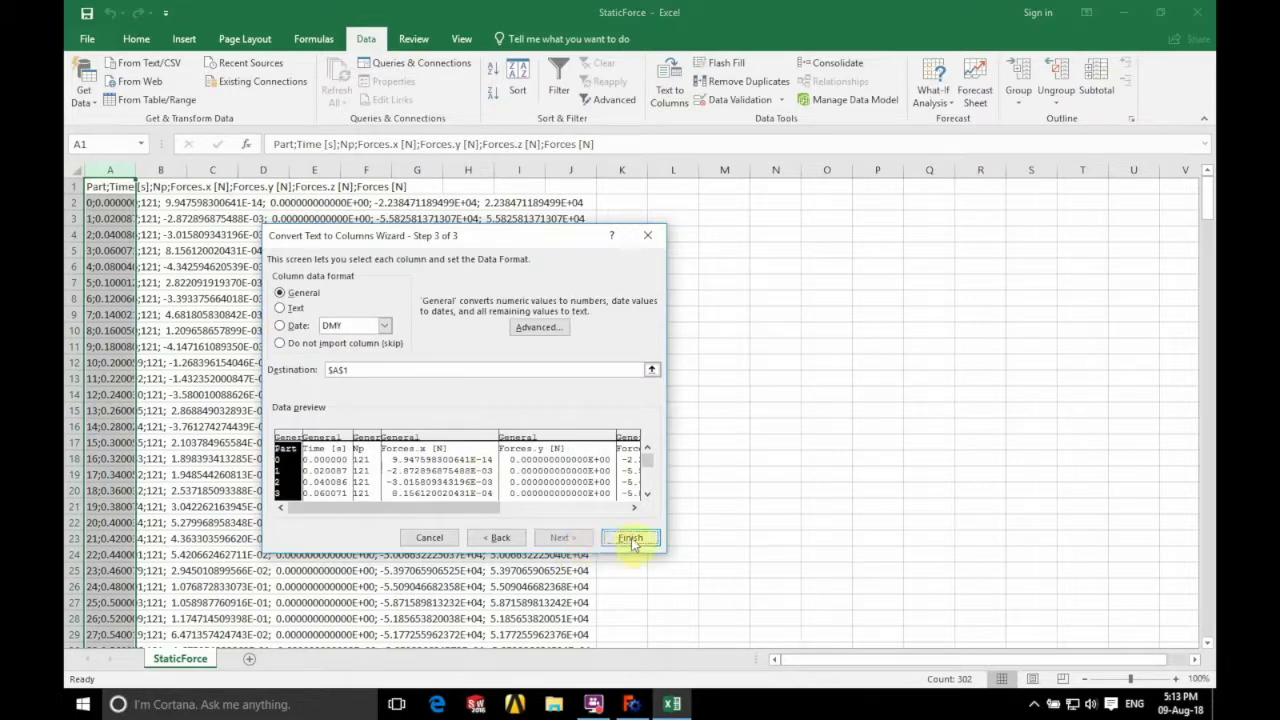
left_click(630, 538)
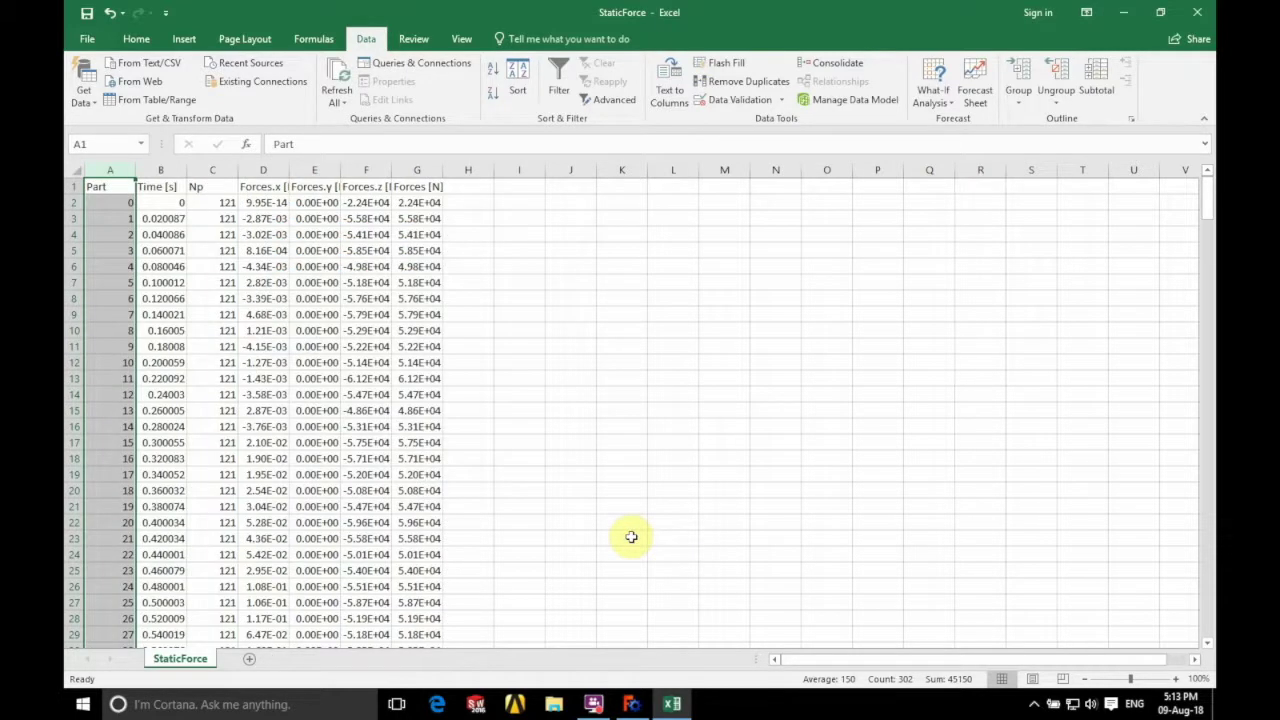
Select the Time [s] data from its header in B1 down to the last record in B302.
left_click(163, 187)
scroll(201, 469, "down", 12)
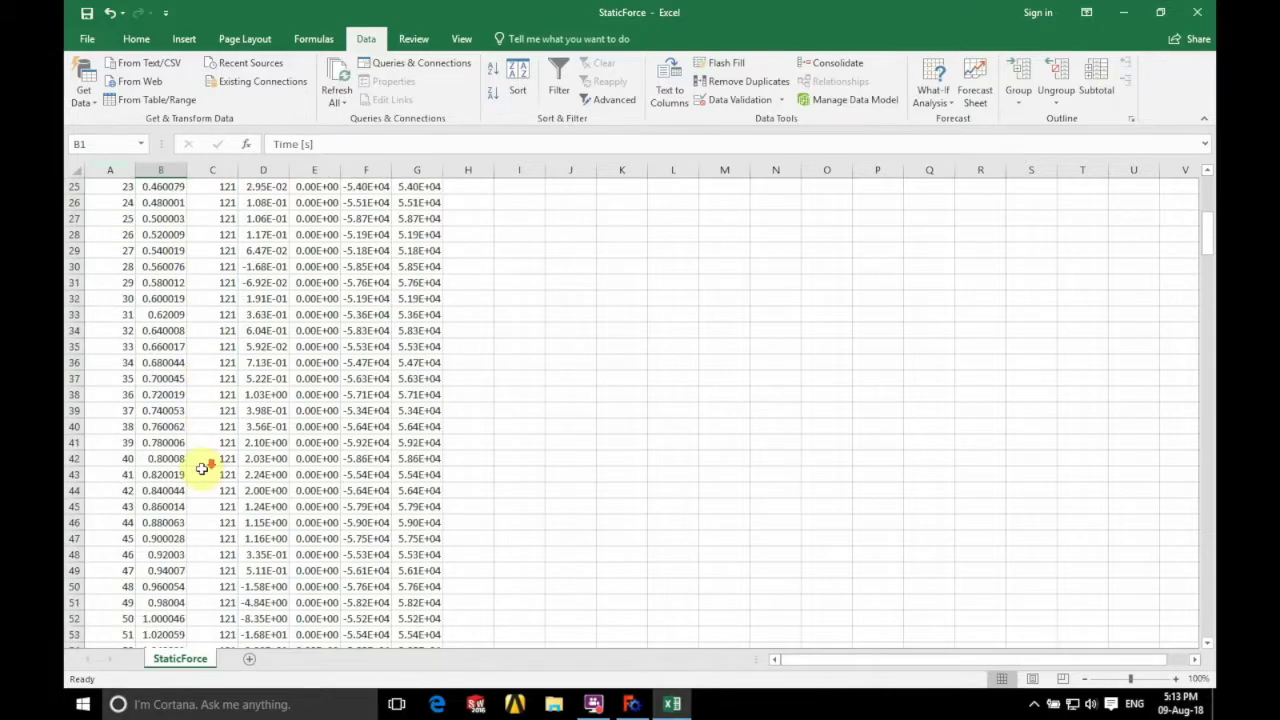
scroll(201, 469, "down", 20)
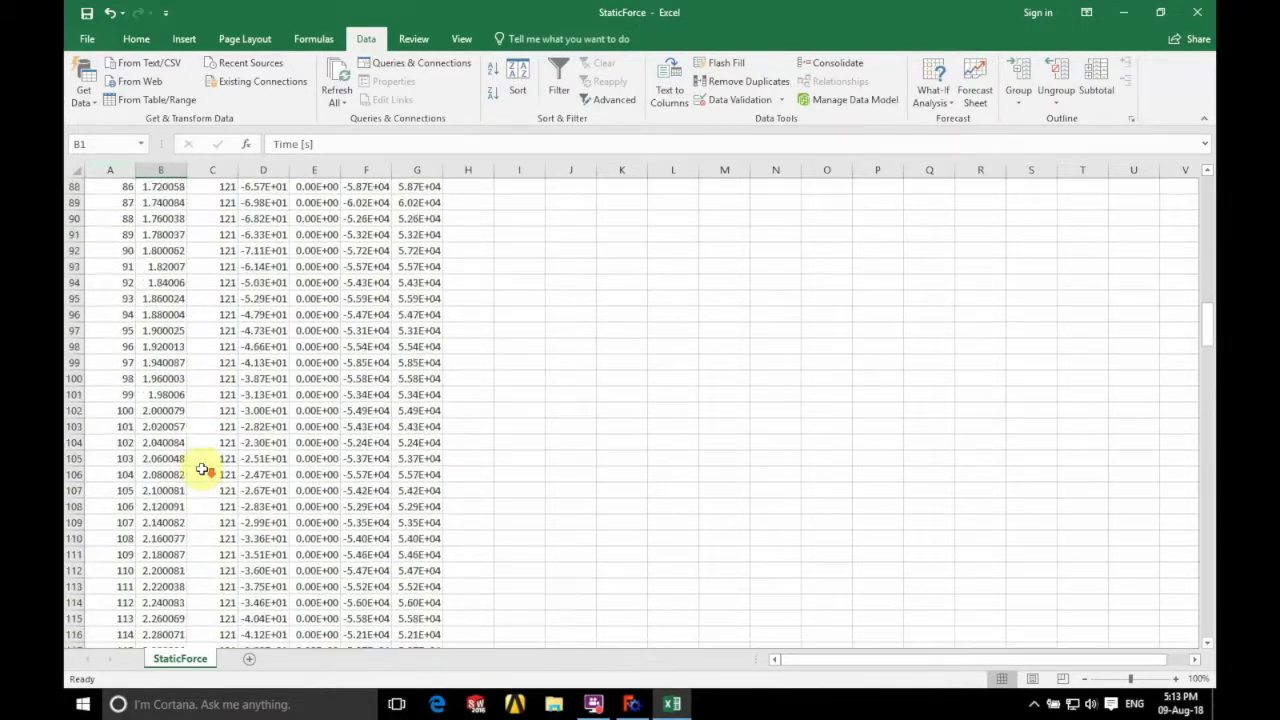
scroll(201, 469, "down", 20)
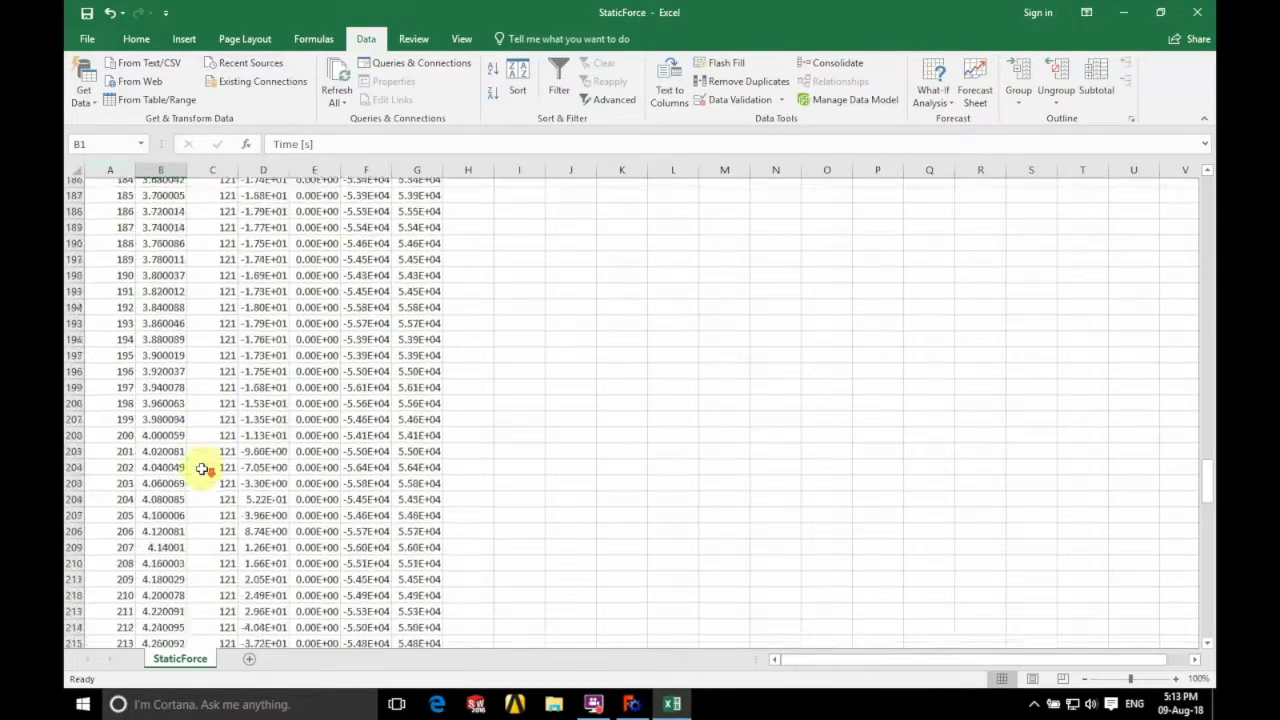
scroll(201, 469, "down", 20)
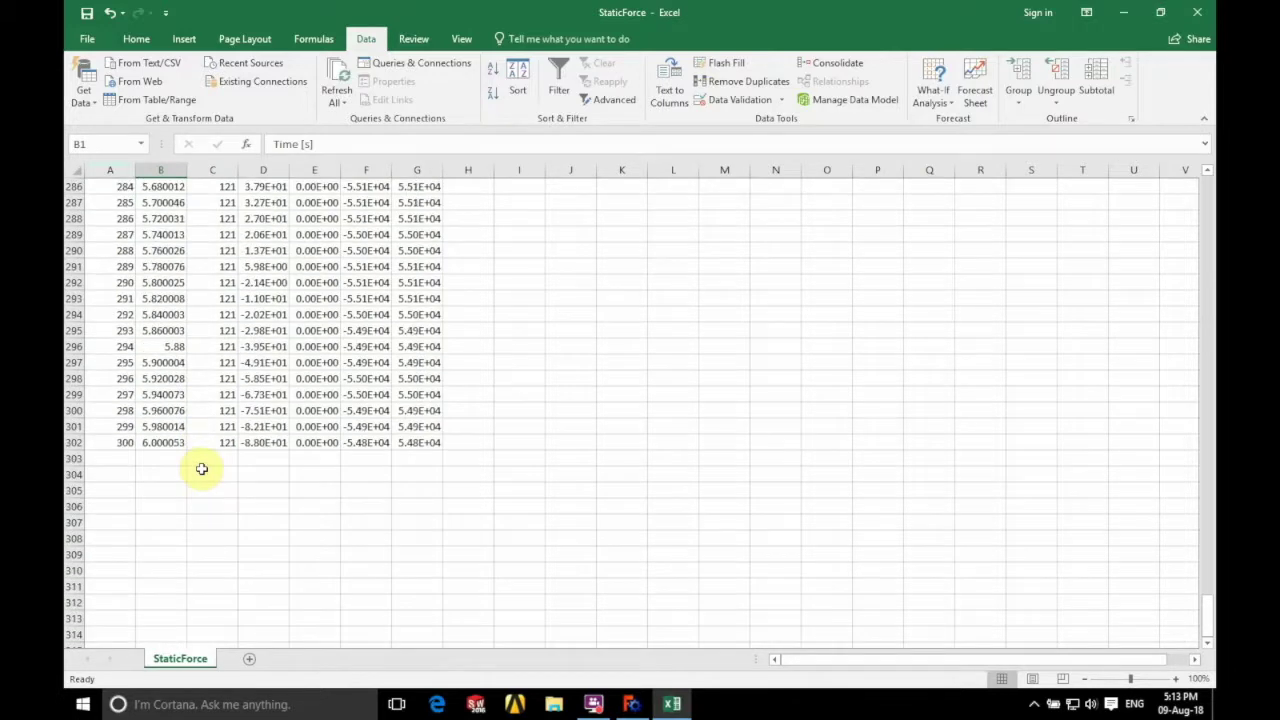
left_click(168, 444, "shift")
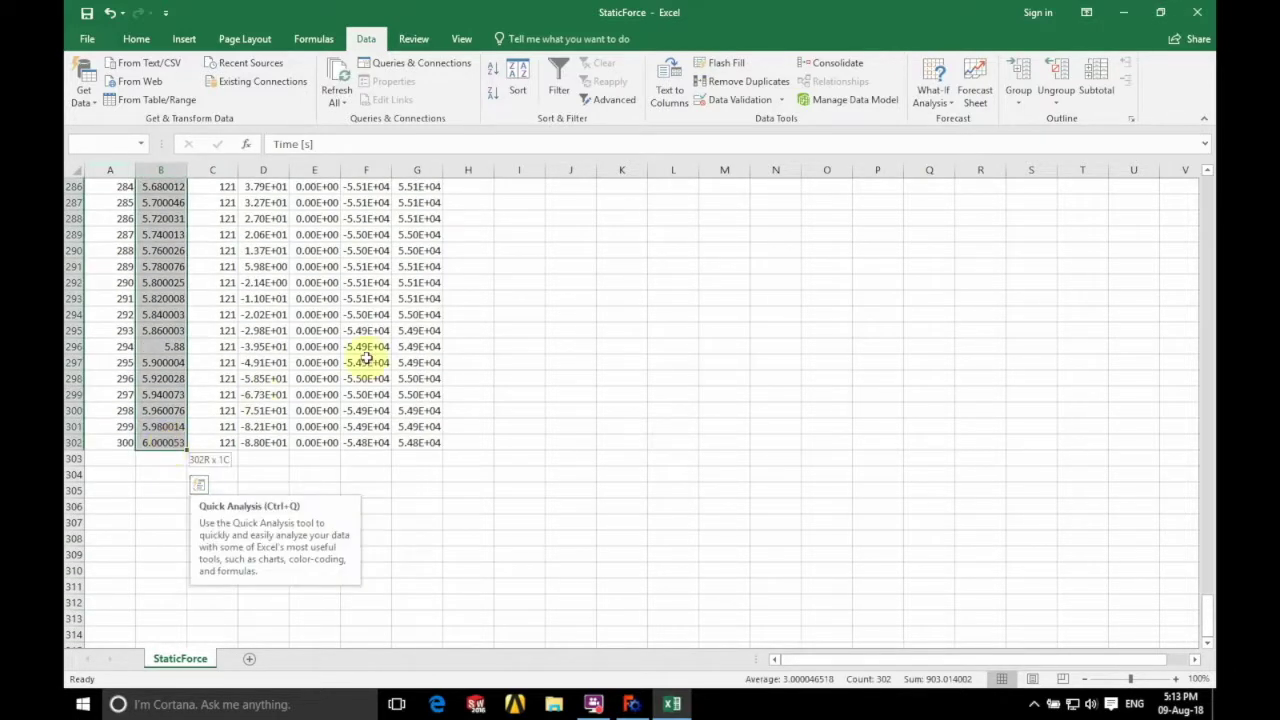
Add the Forces [N] data from G1 to G302 to the selection, keeping the Time column selected.
scroll(366, 358, "up", 20)
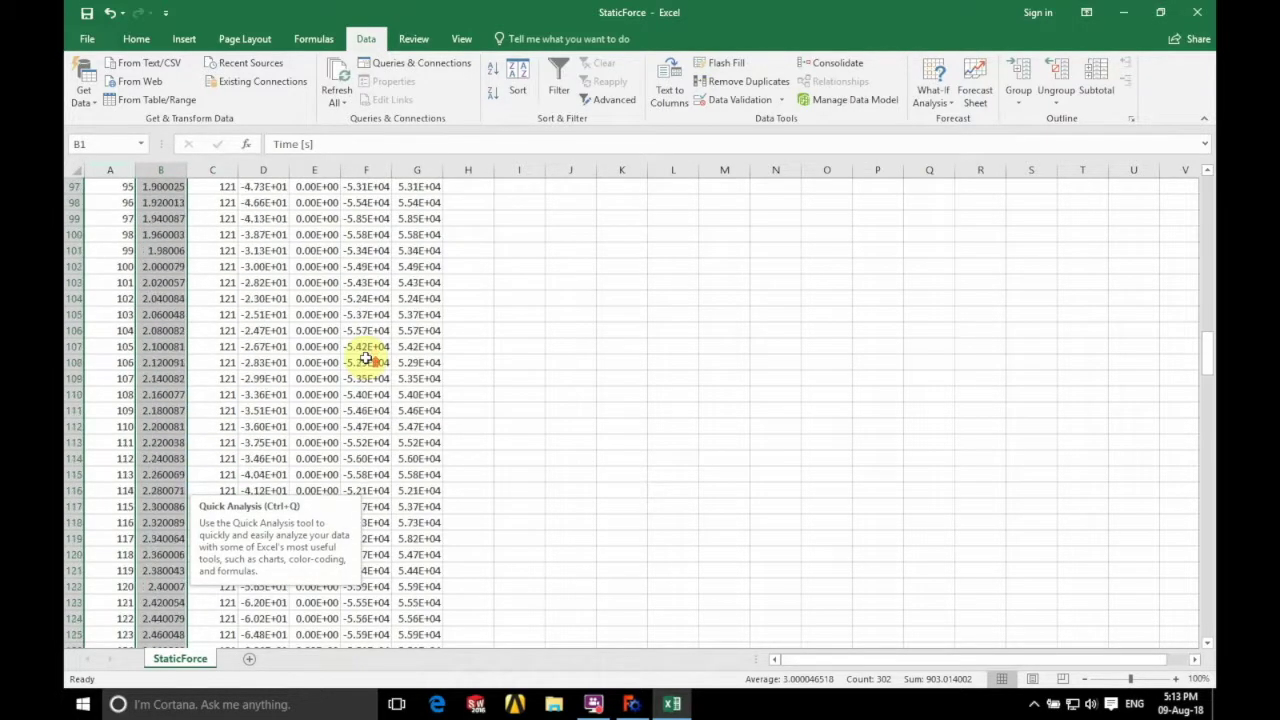
scroll(366, 358, "up", 20)
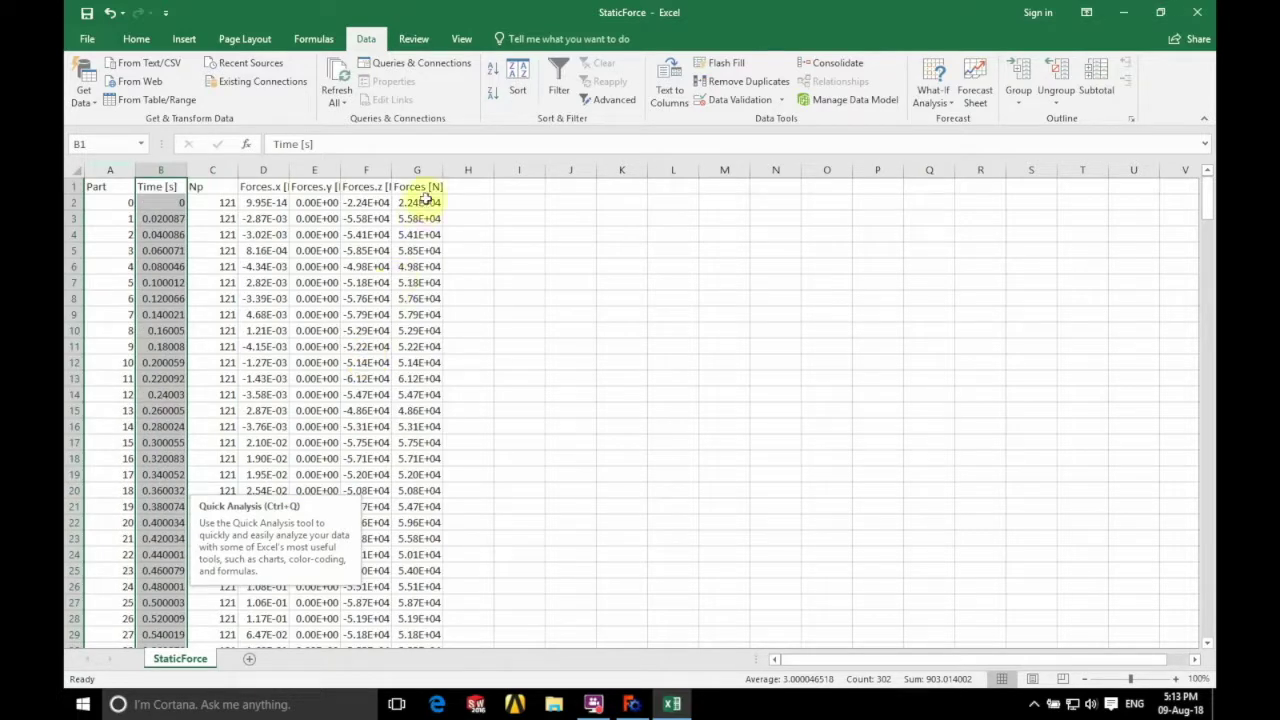
left_click(427, 187, "ctrl")
scroll(398, 337, "down", 20)
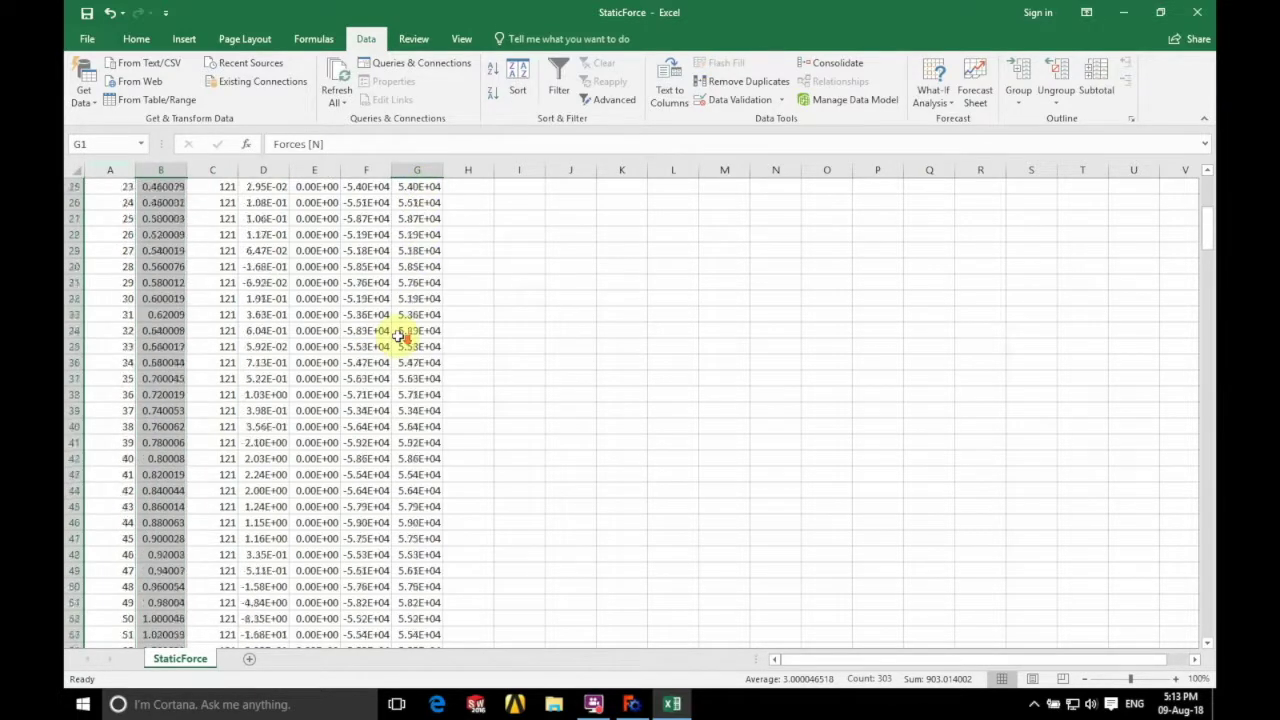
scroll(398, 333, "down", 20)
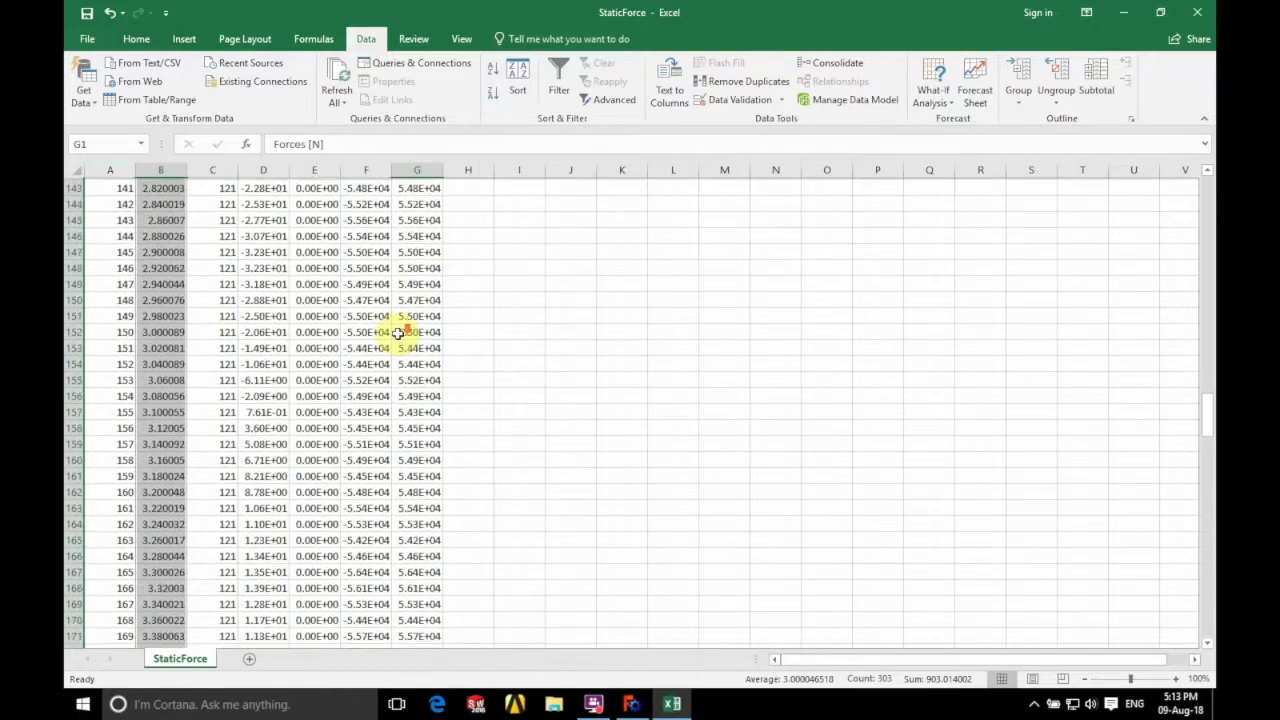
scroll(398, 333, "down", 20)
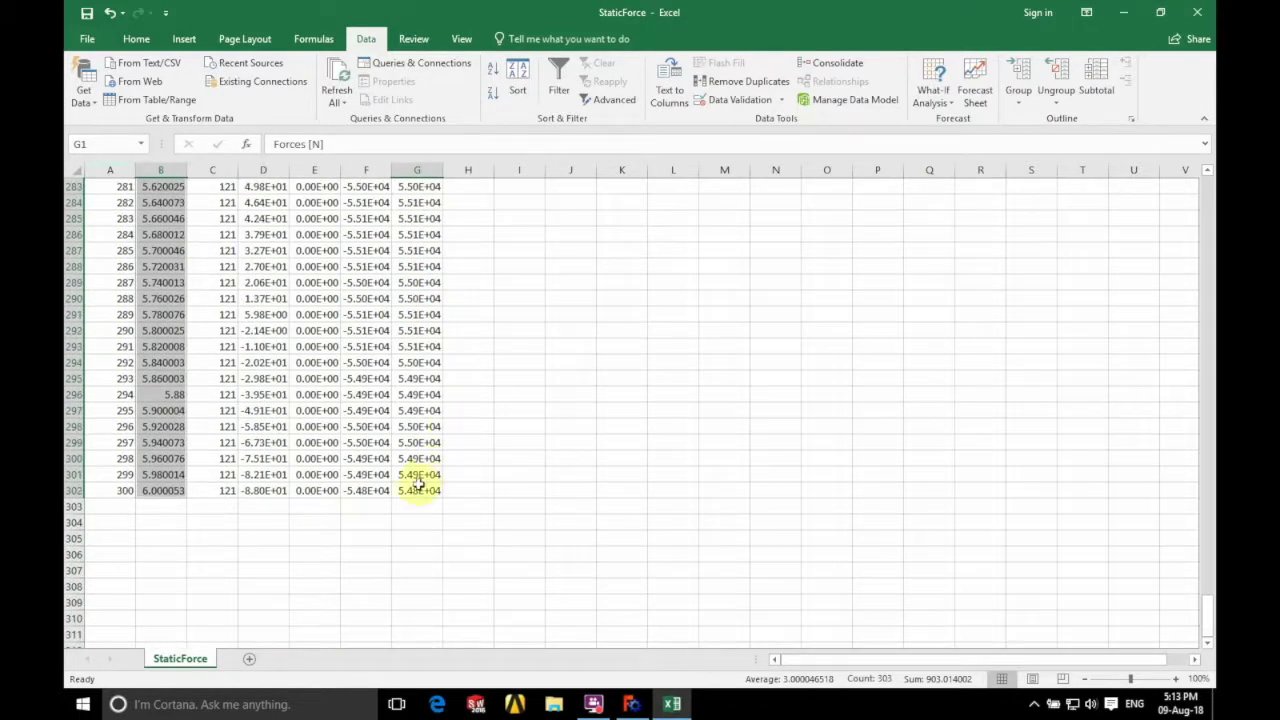
left_click(414, 490, "shift")
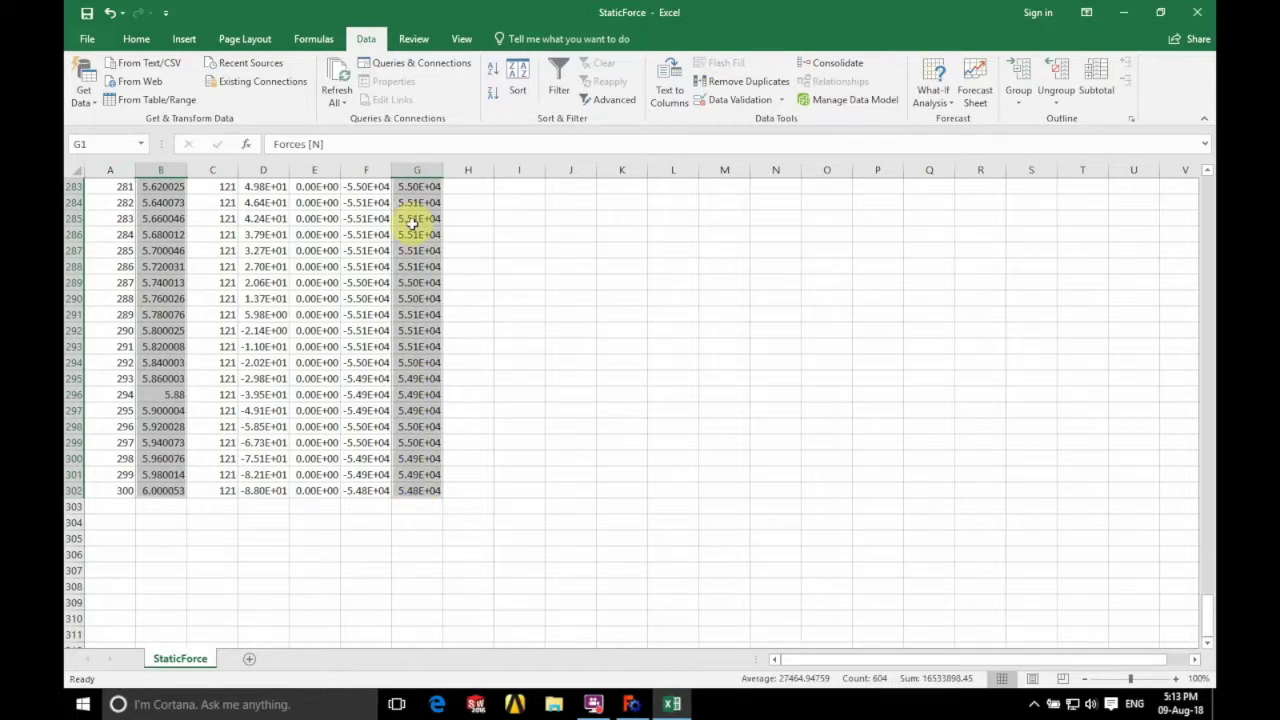
Insert a Scatter with Straight Lines chart of Forces [N] against time, then move it up beside the data and enlarge it.
left_click(185, 40)
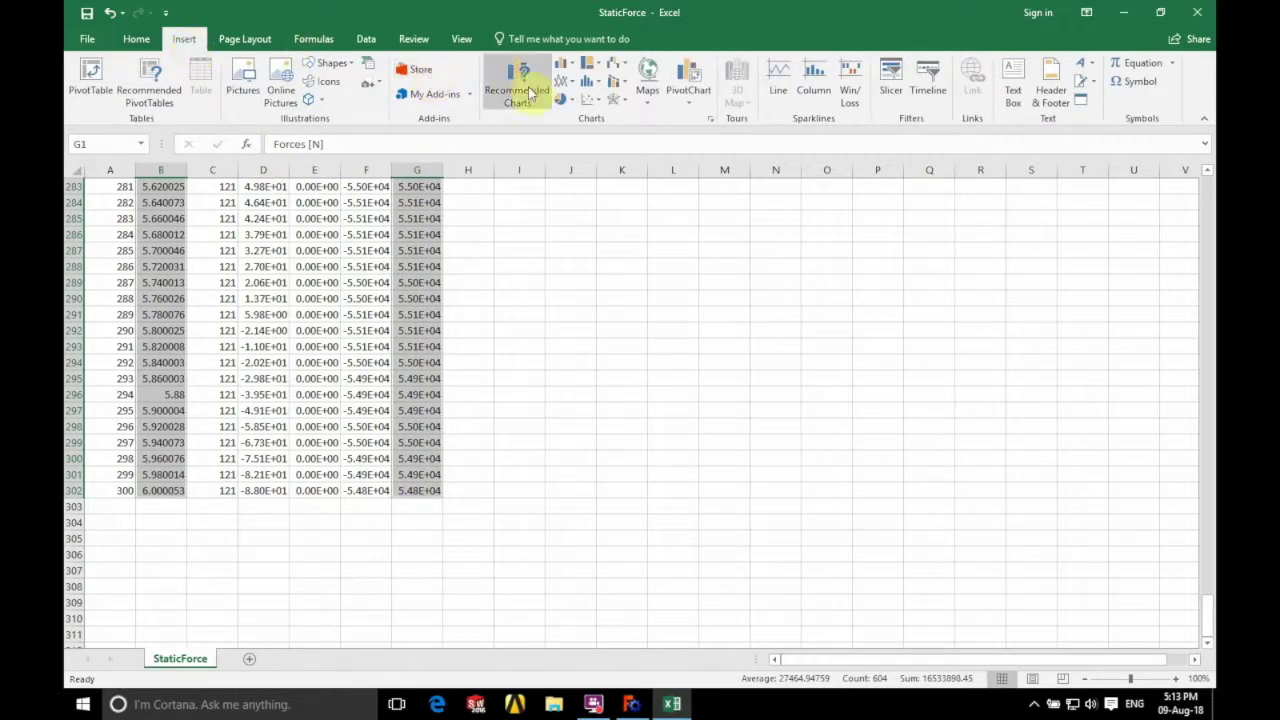
left_click(598, 104)
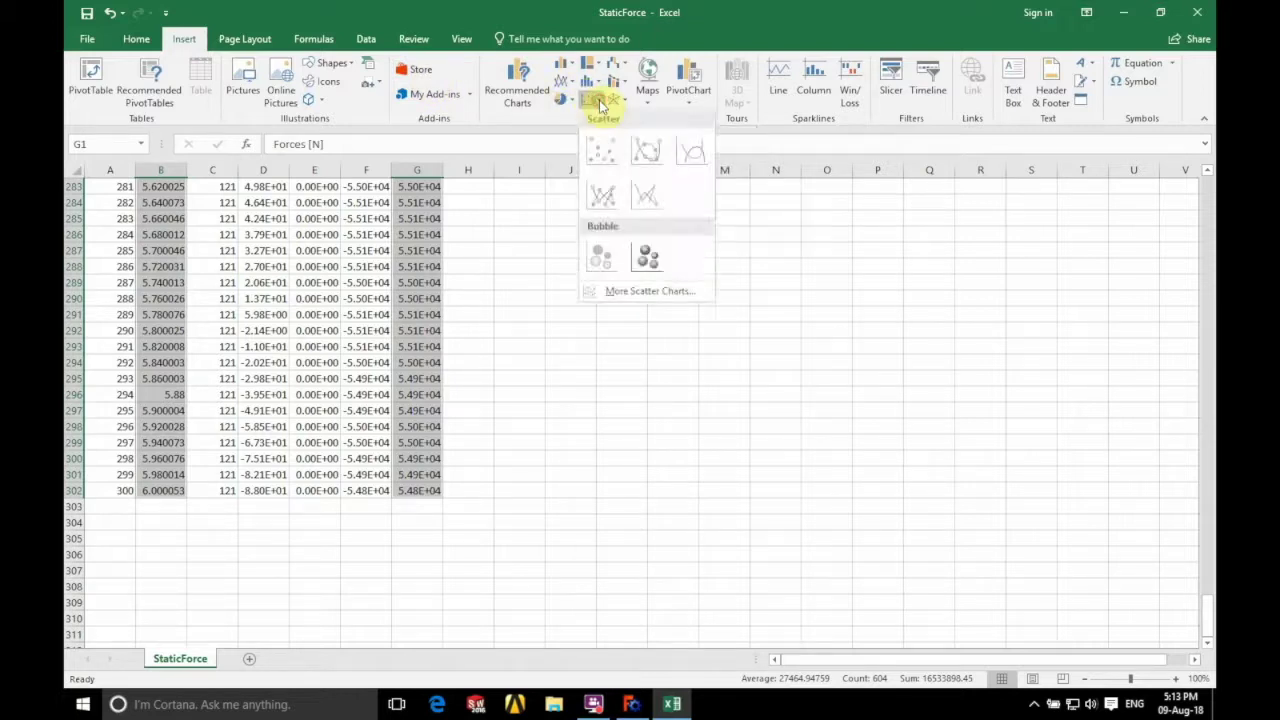
left_click(655, 207)
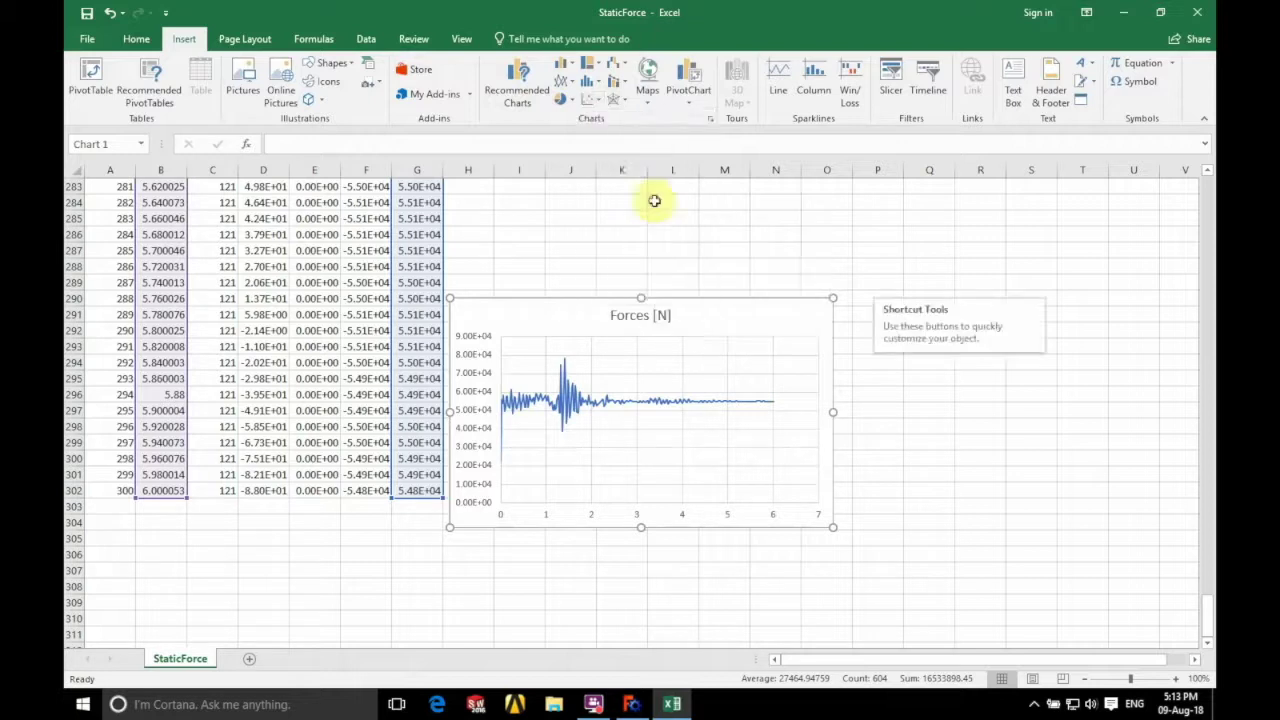
left_click_drag(718, 320, 741, 248)
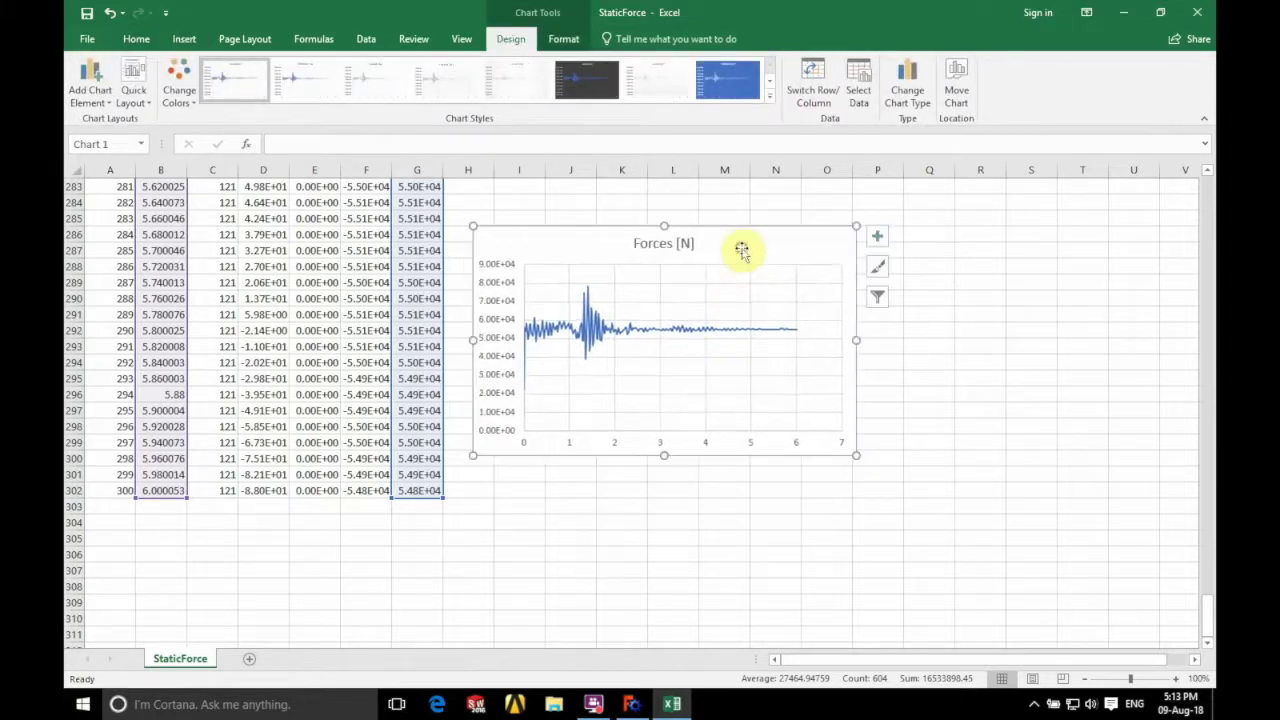
left_click_drag(857, 454, 951, 514)
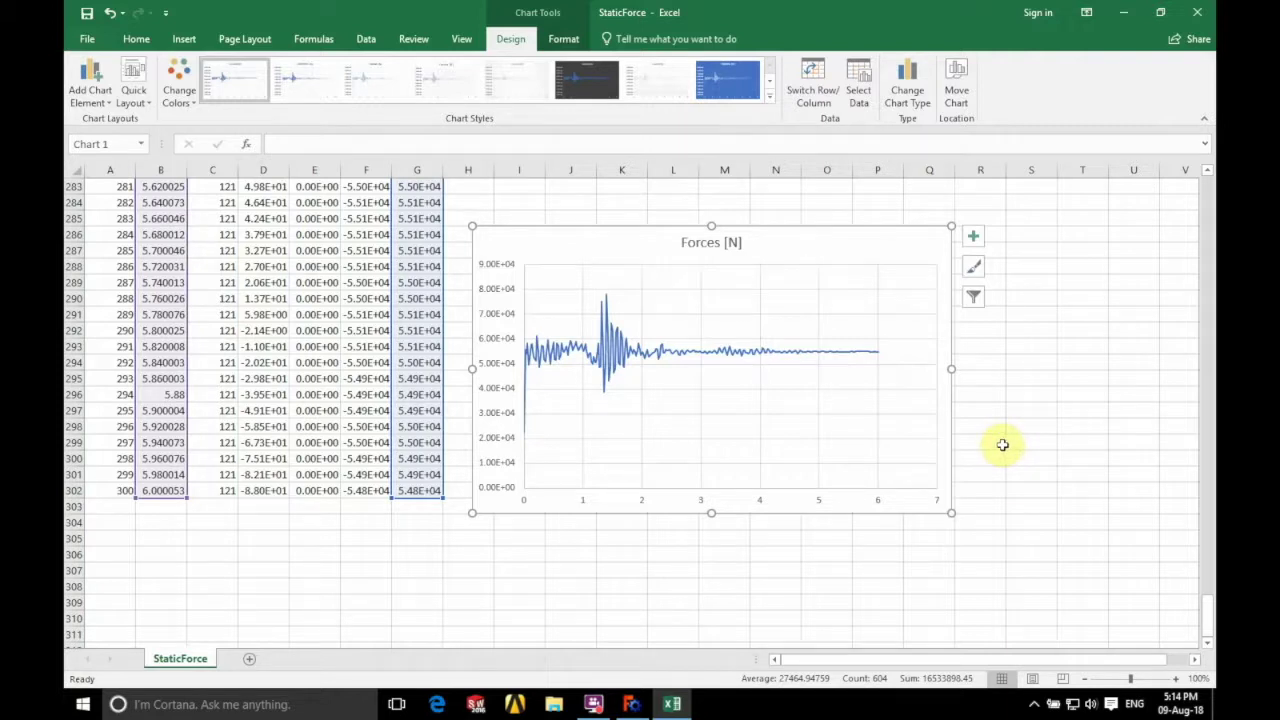